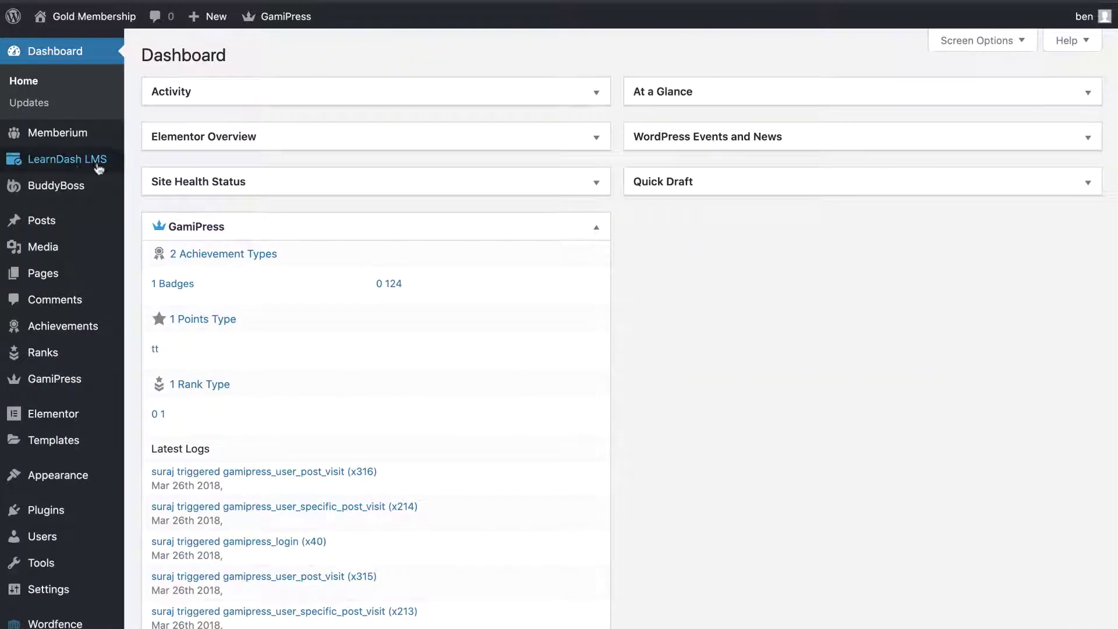
Step: Return to the WordPress admin Dashboard and bring up the BuddyBoss sidebar menu
mouse_move(65, 199)
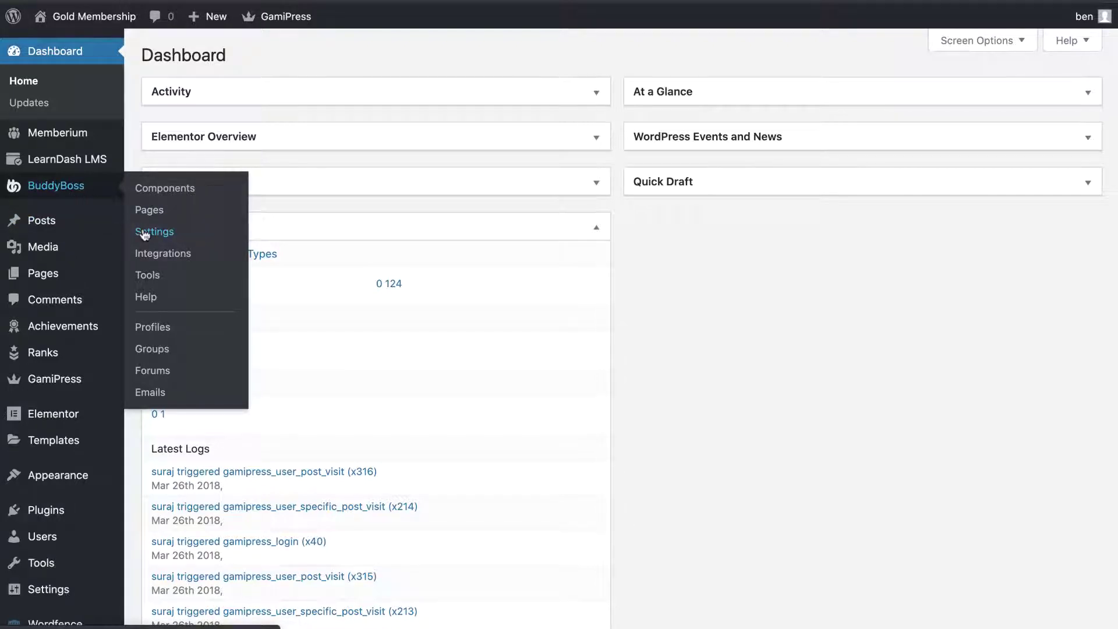
Step: Review the Base profile fields: Name, Last Name, Nickname, NickName and Date
left_click(155, 328)
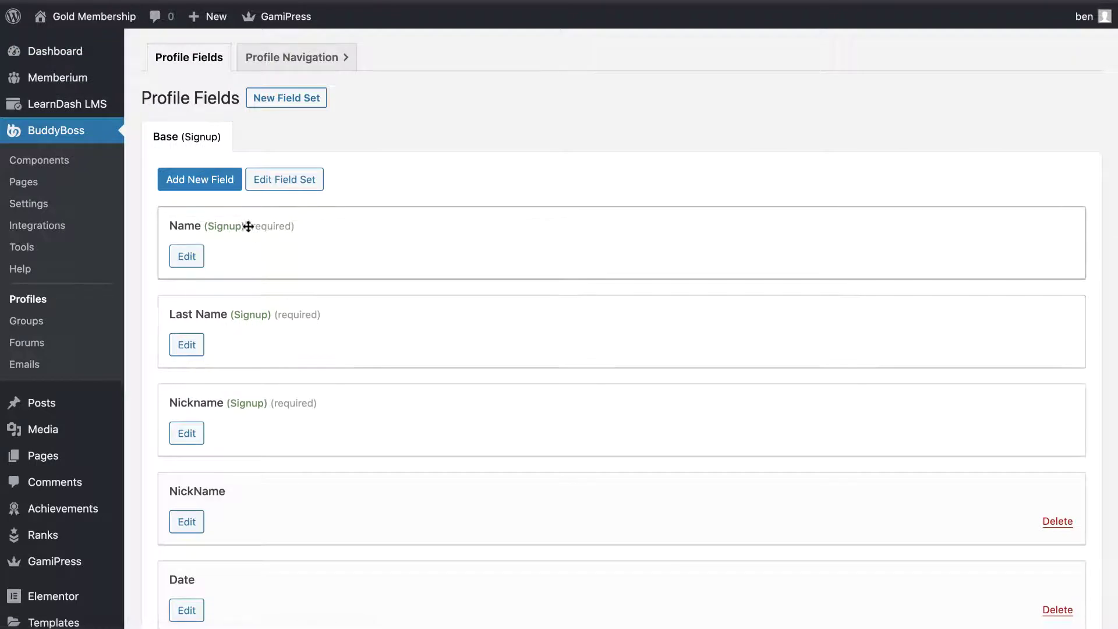
scroll(269, 472, "down", 5)
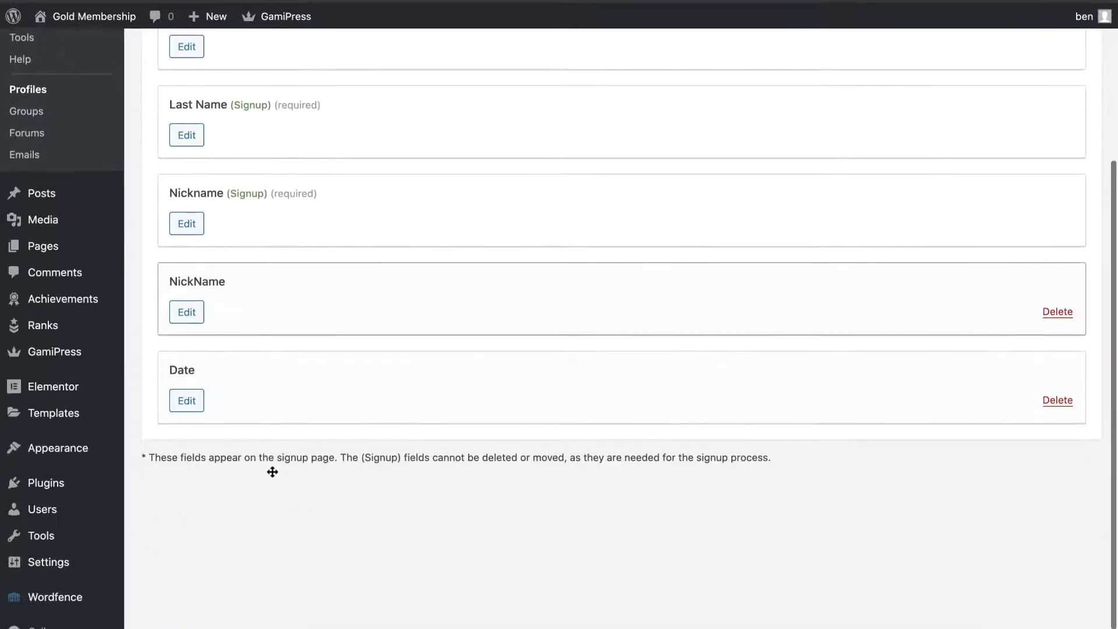
scroll(271, 472, "up", 5)
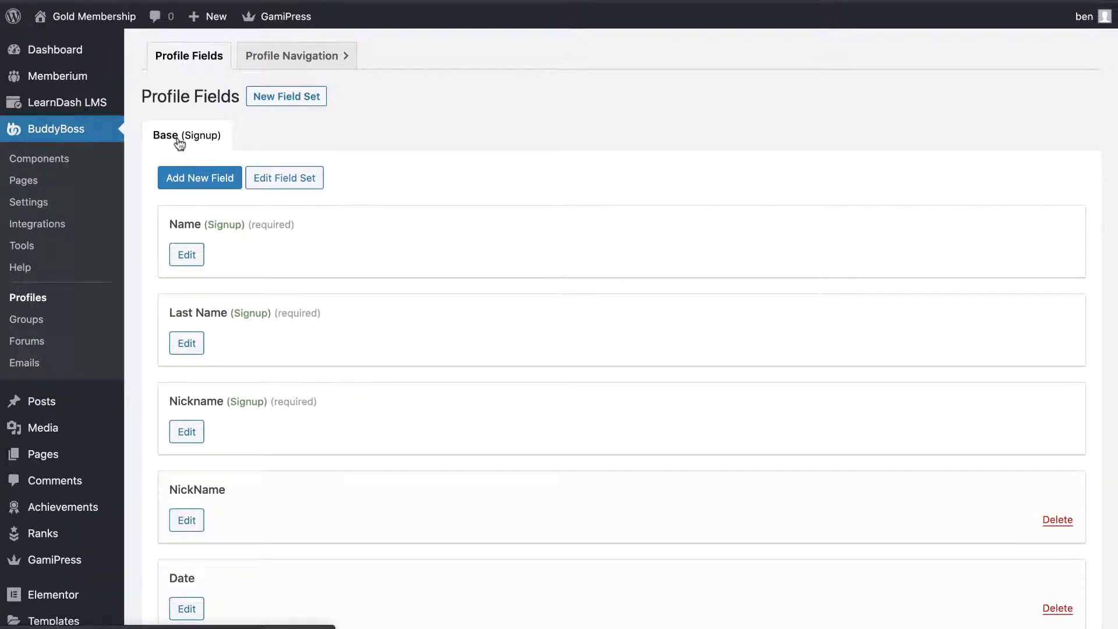
Step: Create a new profile field set named 'Additional Info'
left_click(278, 99)
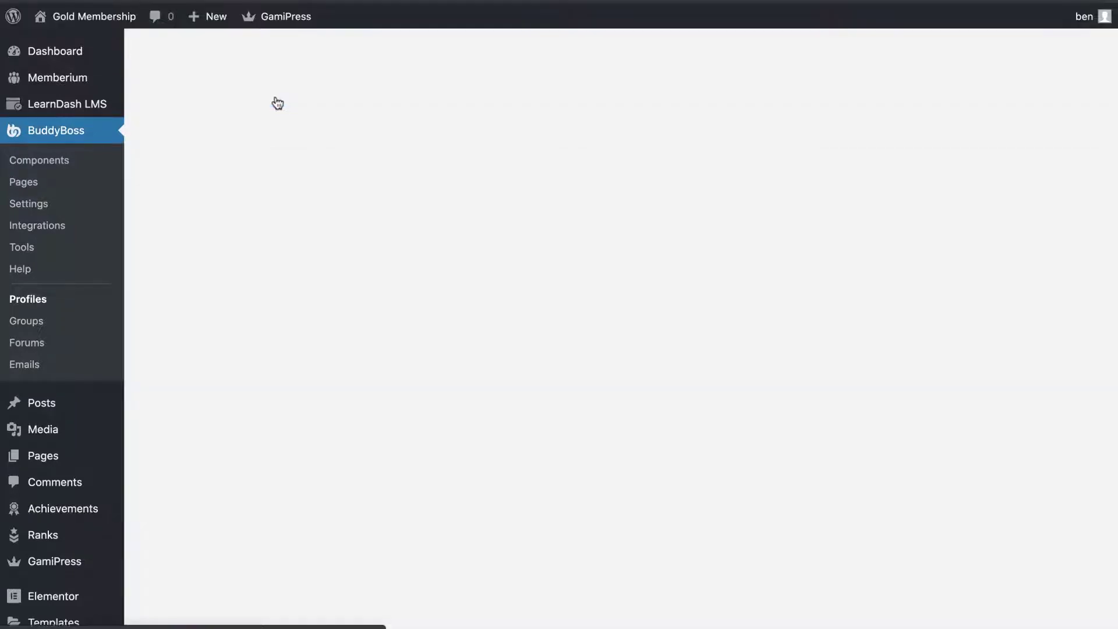
left_click(280, 124)
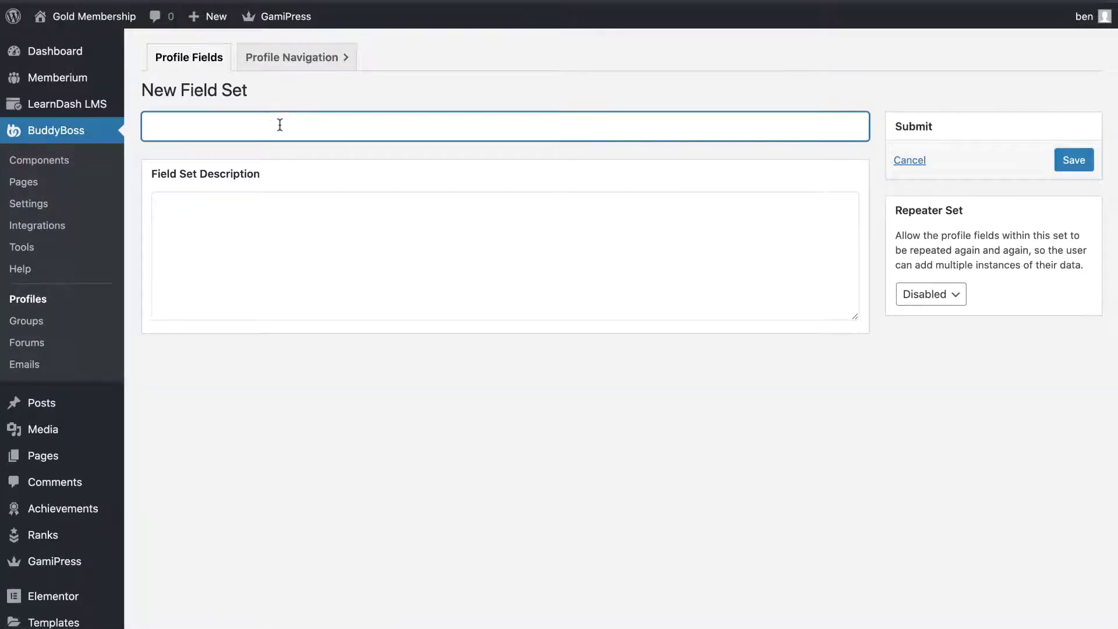
type("Additional Info")
left_click(1076, 161)
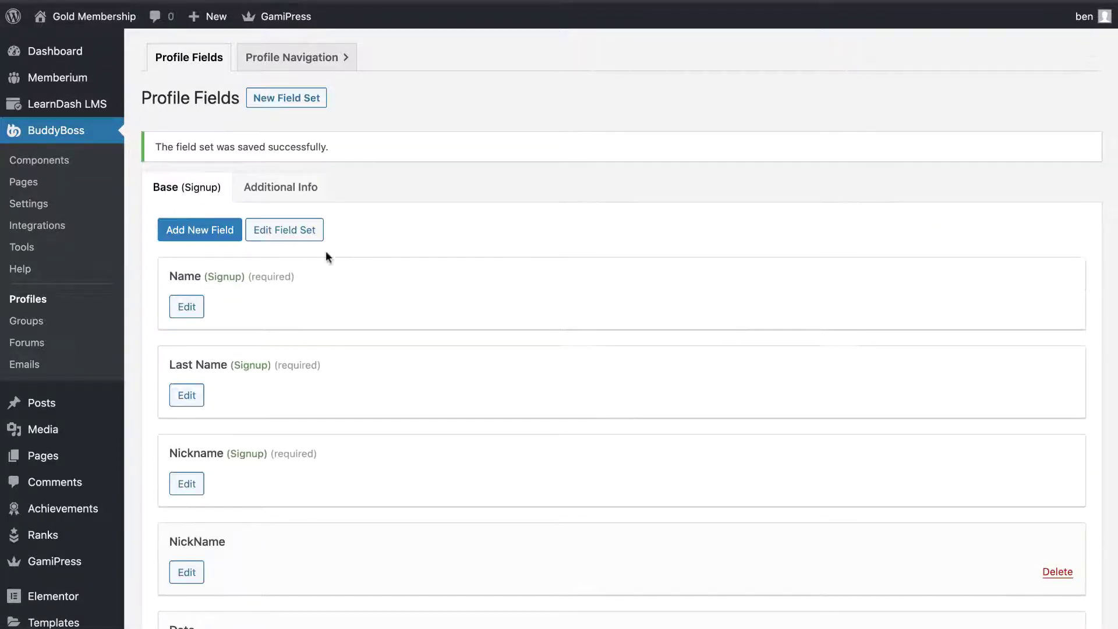
Step: Add an optional, publicly visible field named 'Custom Field' to the Additional Info set
left_click(285, 189)
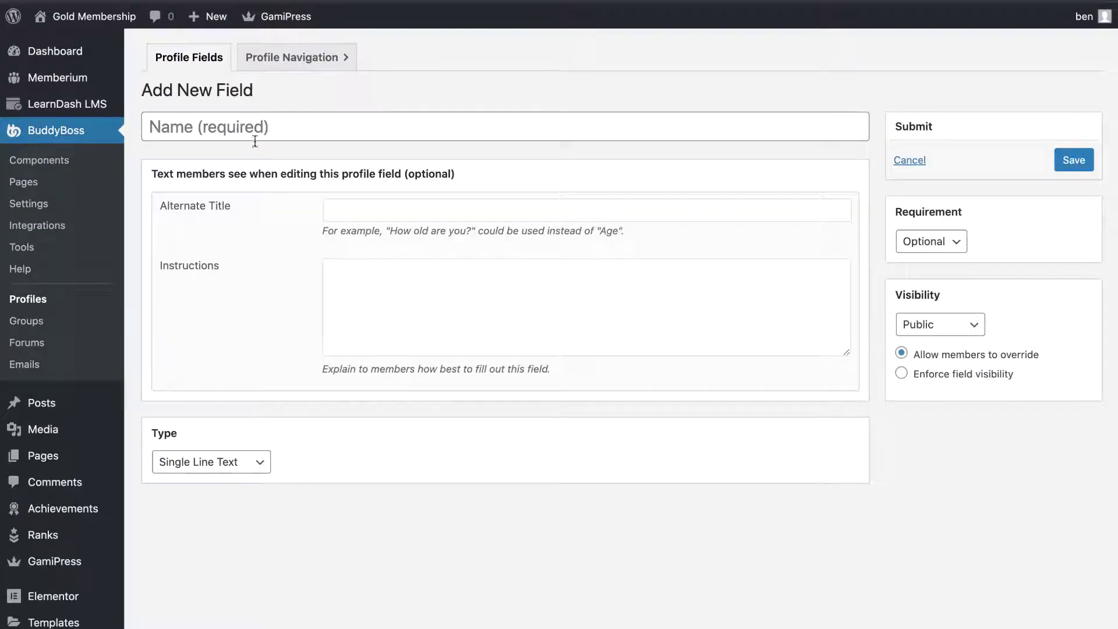
left_click(255, 139)
type("Custom Field")
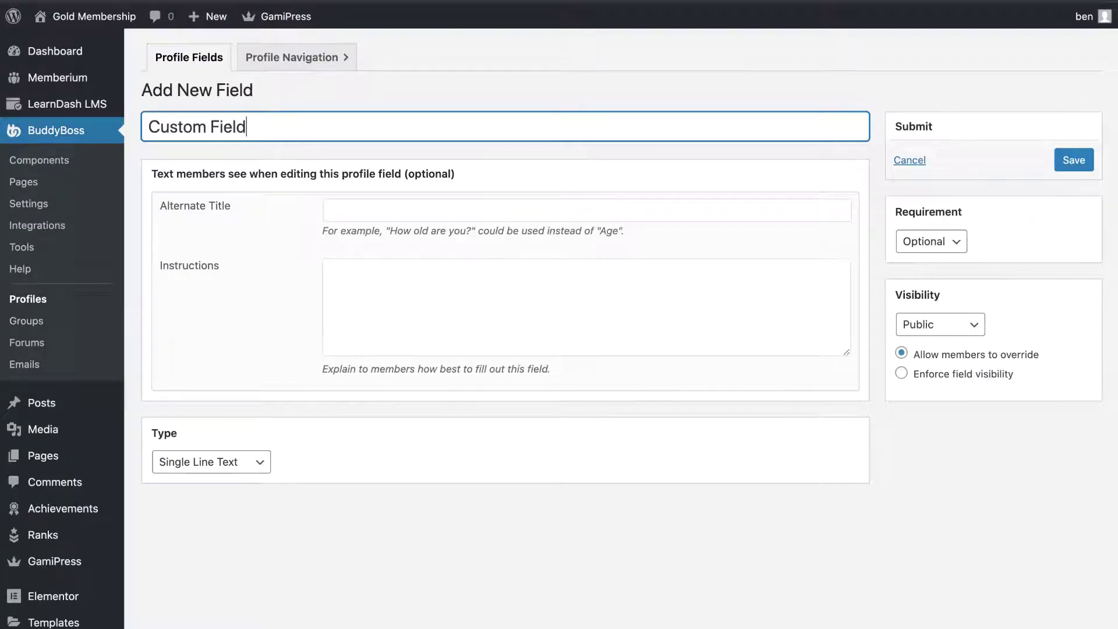
left_click(1075, 164)
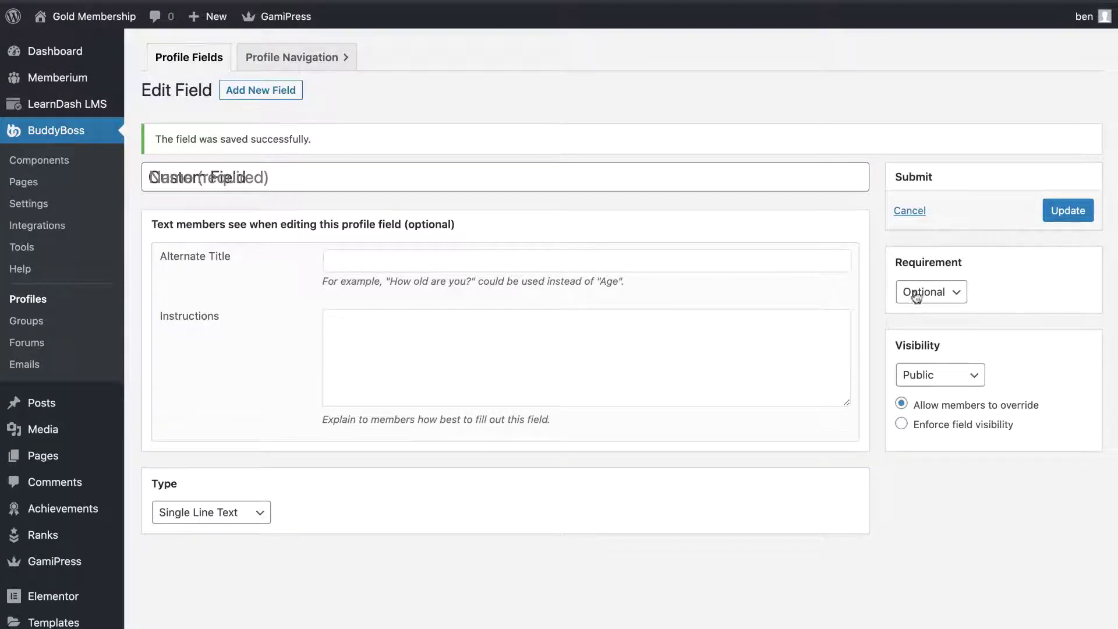
left_click(919, 292)
left_click(918, 290)
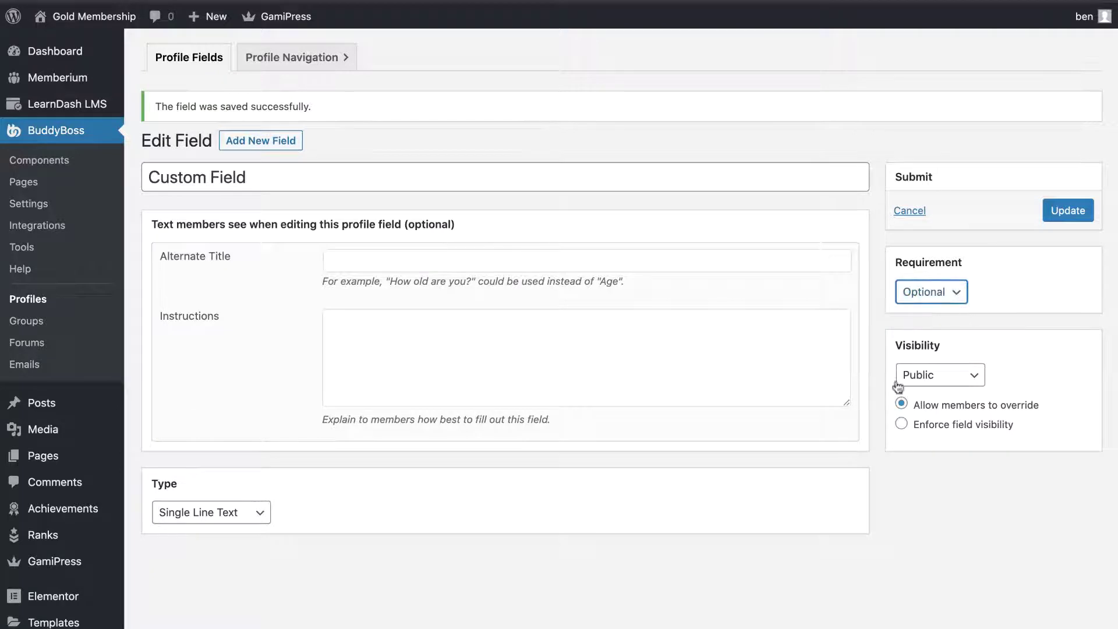
left_click(925, 373)
left_click(1016, 369)
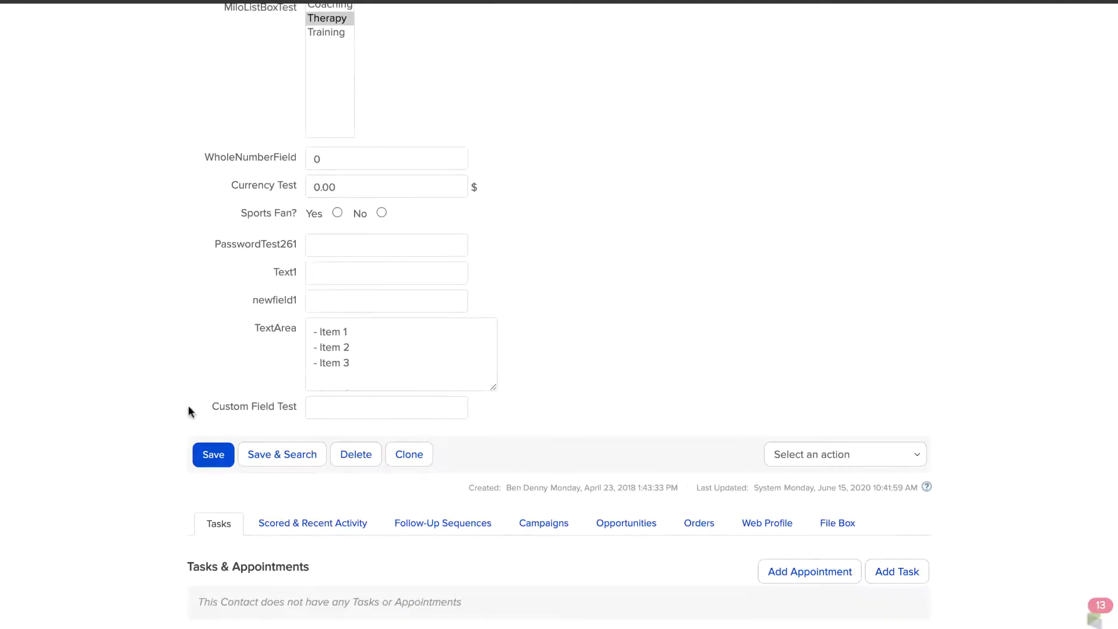
left_click_drag(187, 412, 299, 412)
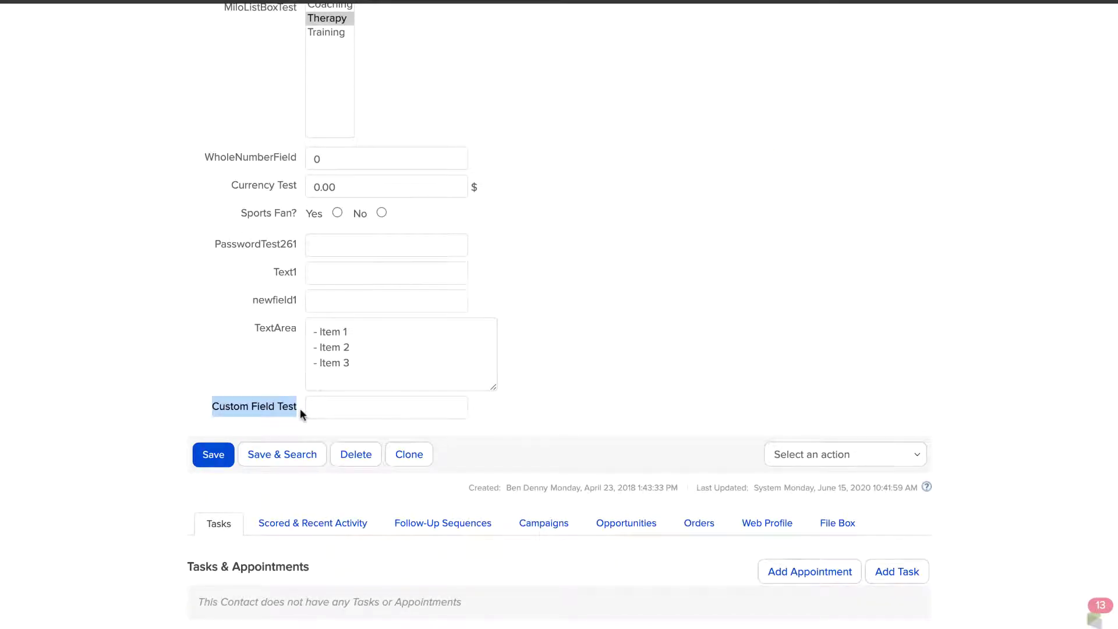
left_click(662, 240)
scroll(662, 240, "up", 4)
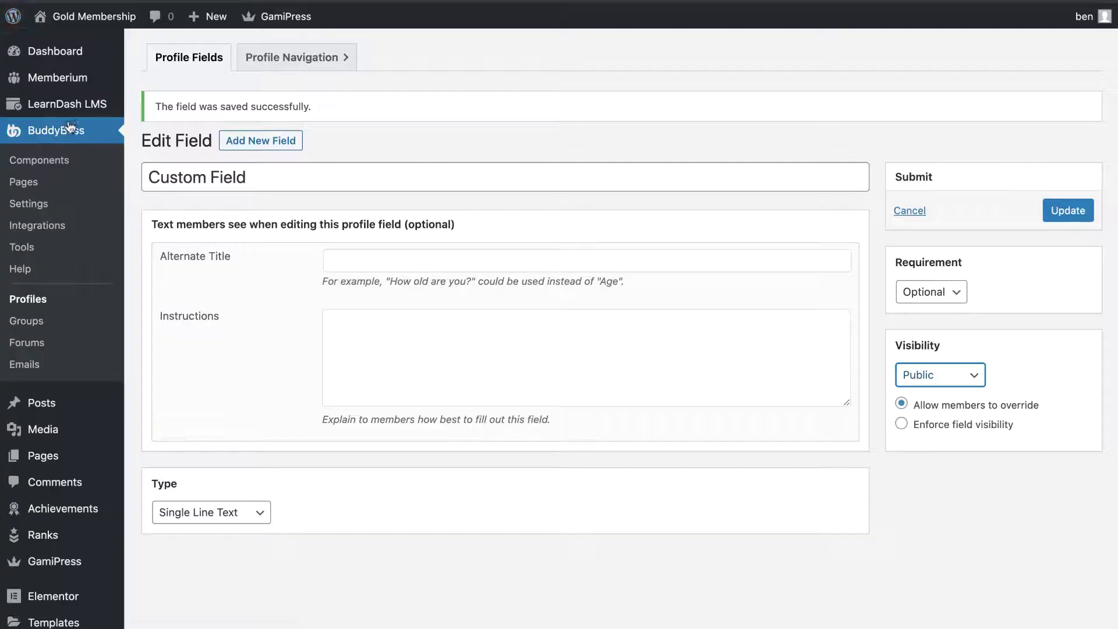
Step: Switch Memberium's Sync Meta Updates to YES on the Performance tab and save
mouse_move(72, 82)
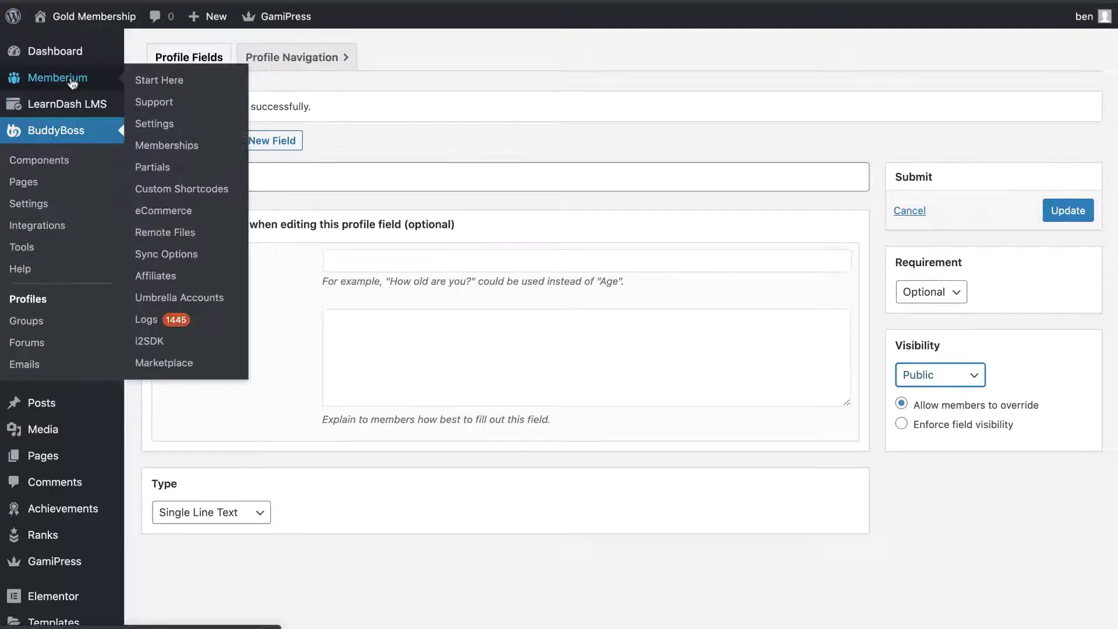
left_click(153, 126)
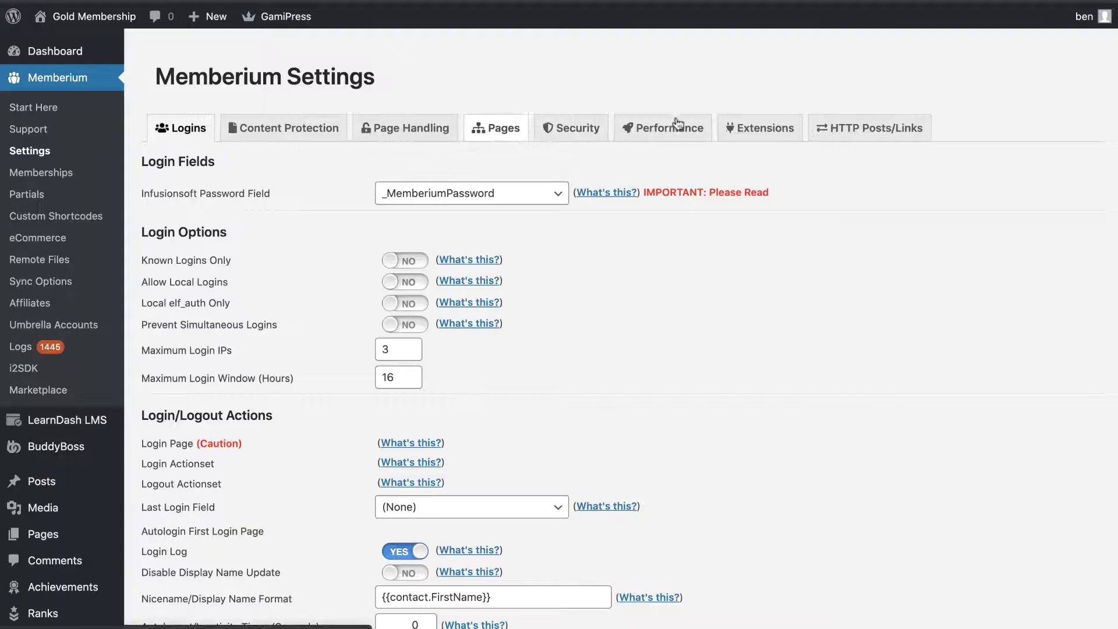
left_click(668, 125)
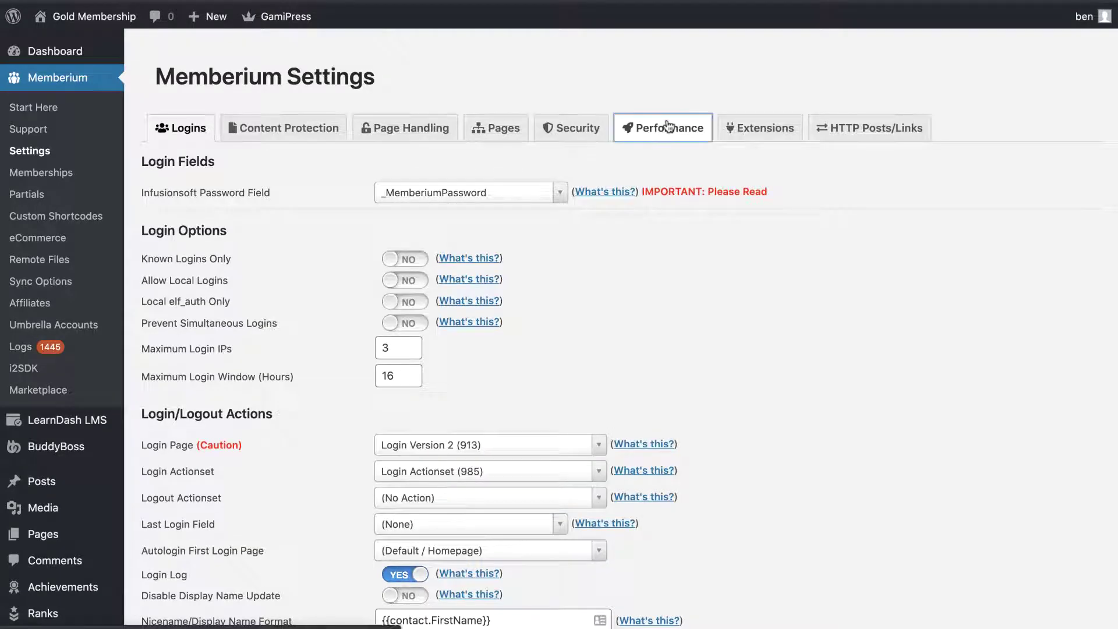
left_click(403, 474)
left_click(162, 522)
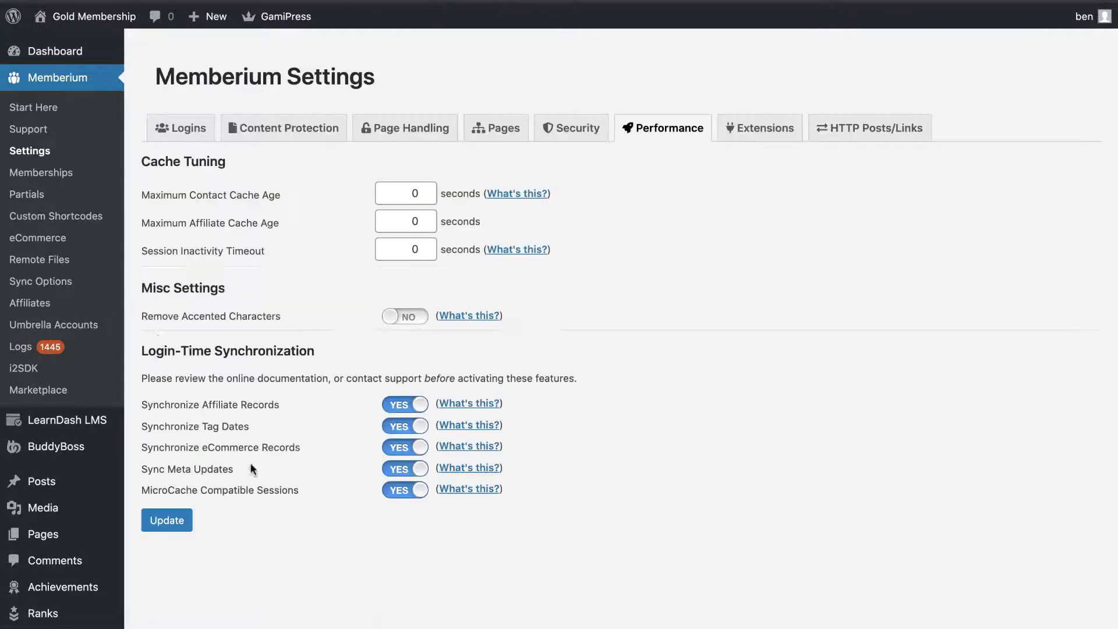
left_click(48, 285)
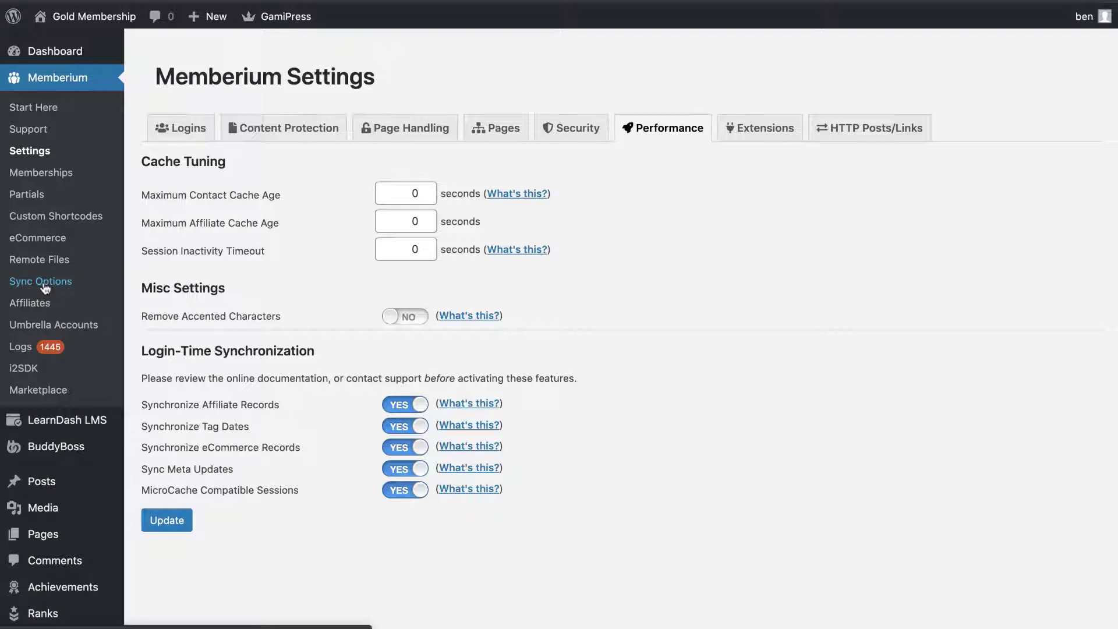
Step: Map the _CustomFieldTest Infusionsoft field to the Custom Field profile field and save the BuddyPress sync
left_click(490, 93)
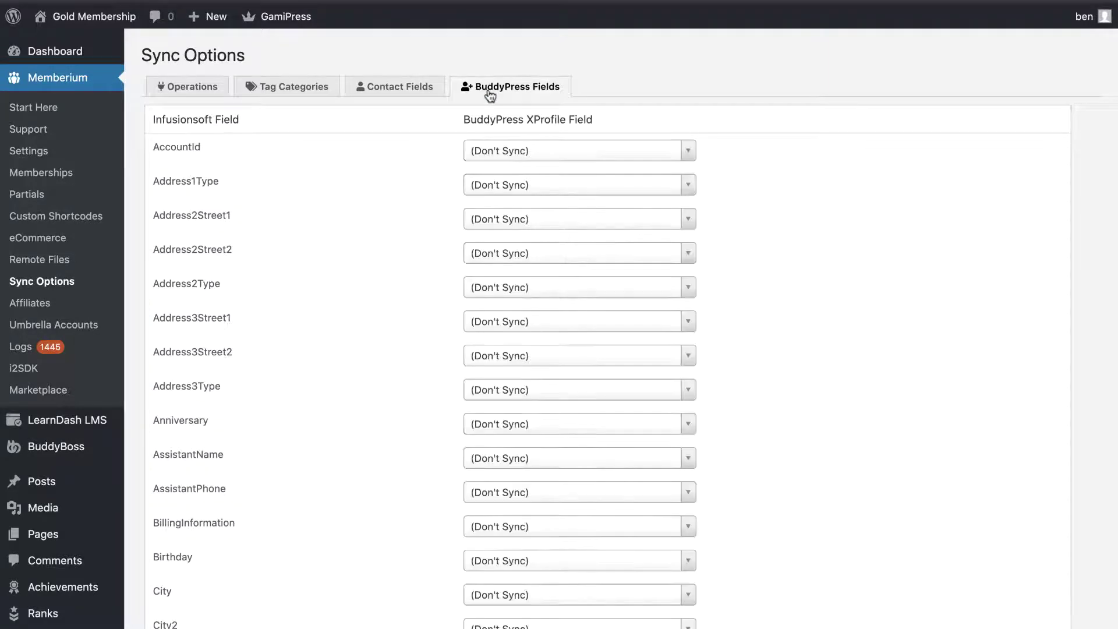
scroll(406, 376, "down", 8)
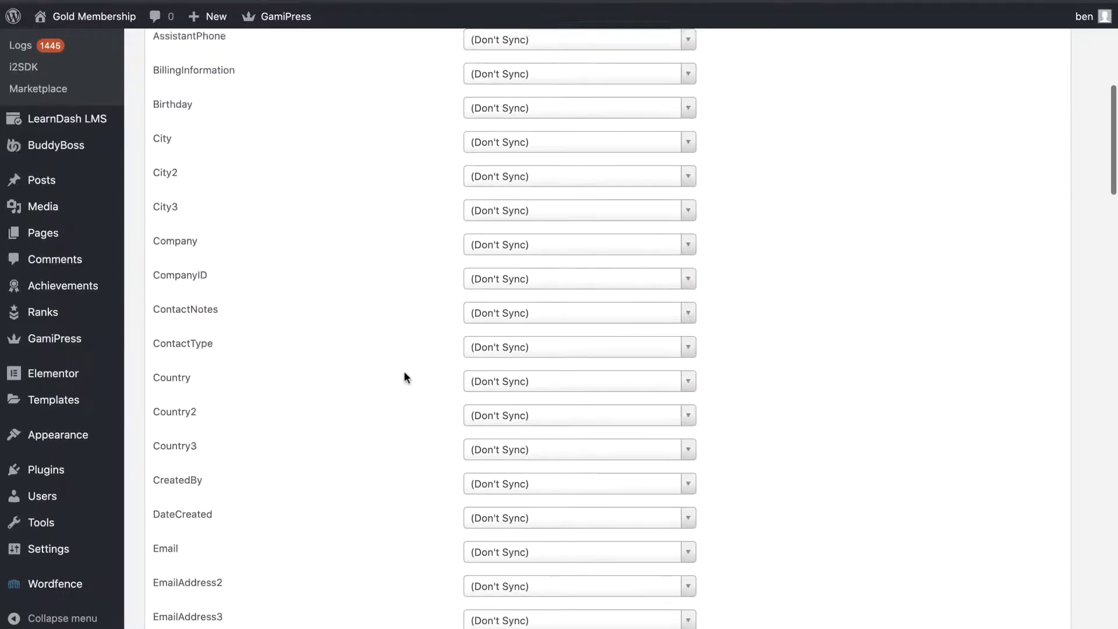
scroll(406, 378, "down", 20)
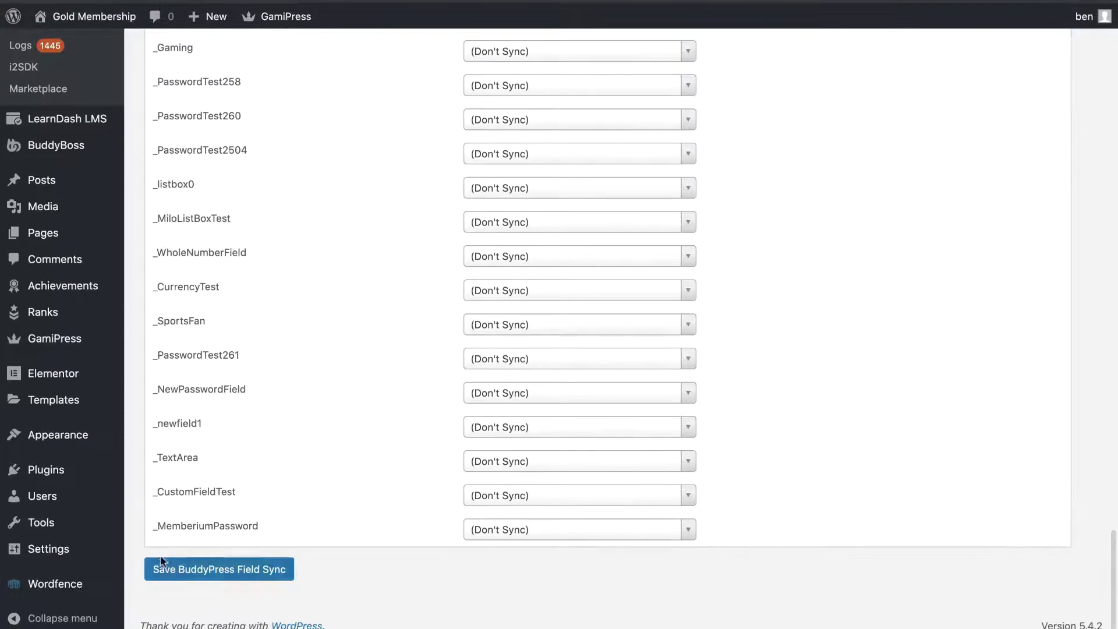
left_click_drag(151, 493, 245, 497)
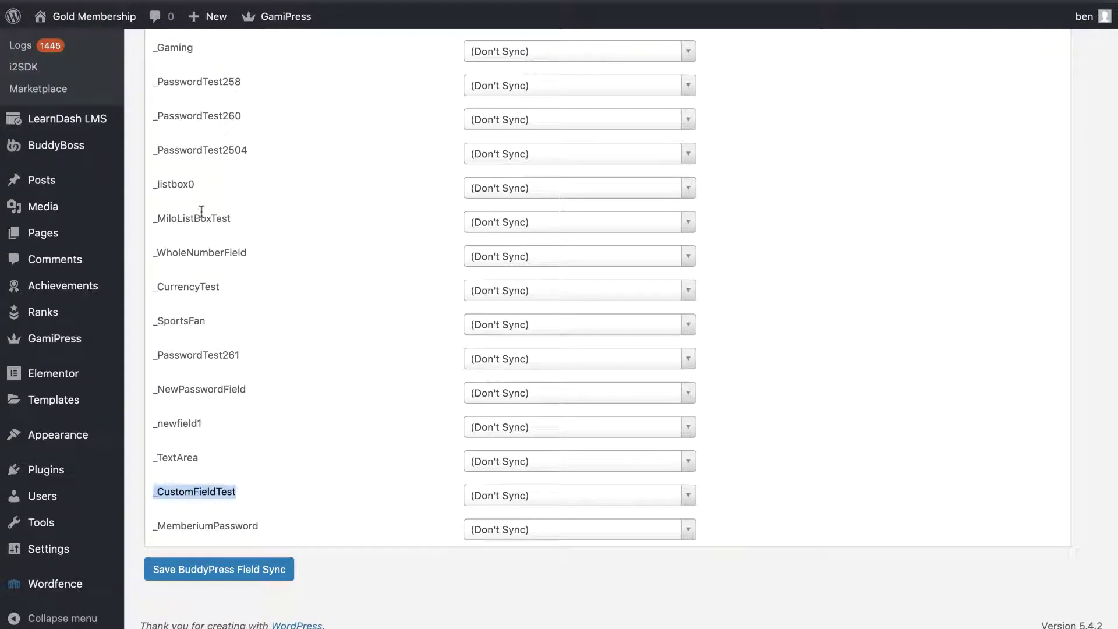
scroll(198, 130, "up", 5)
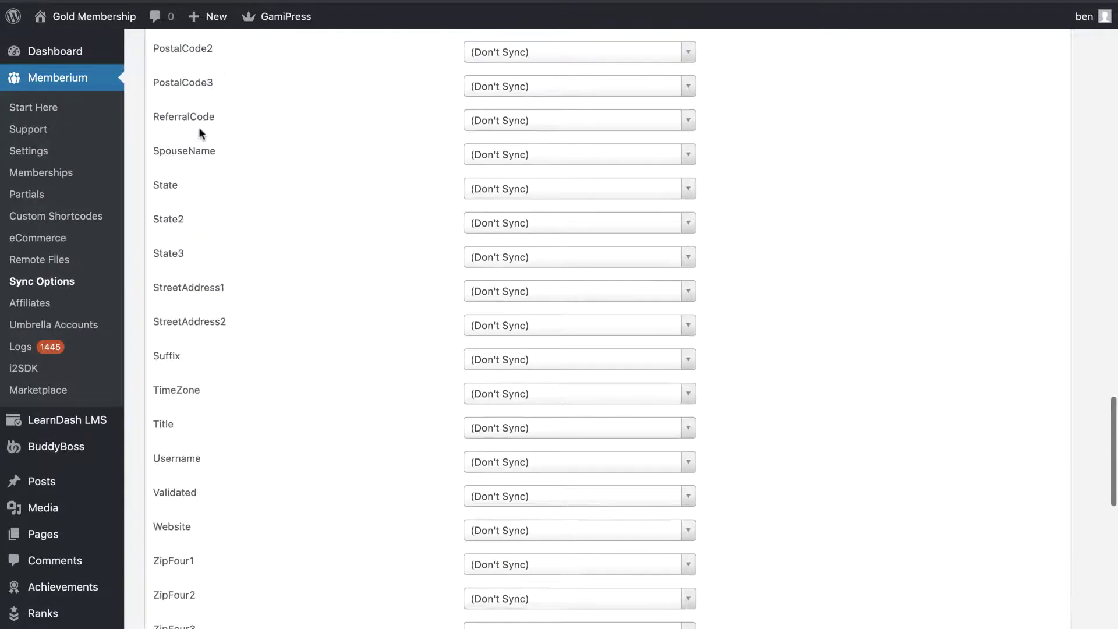
scroll(199, 131, "up", 4)
scroll(200, 131, "down", 10)
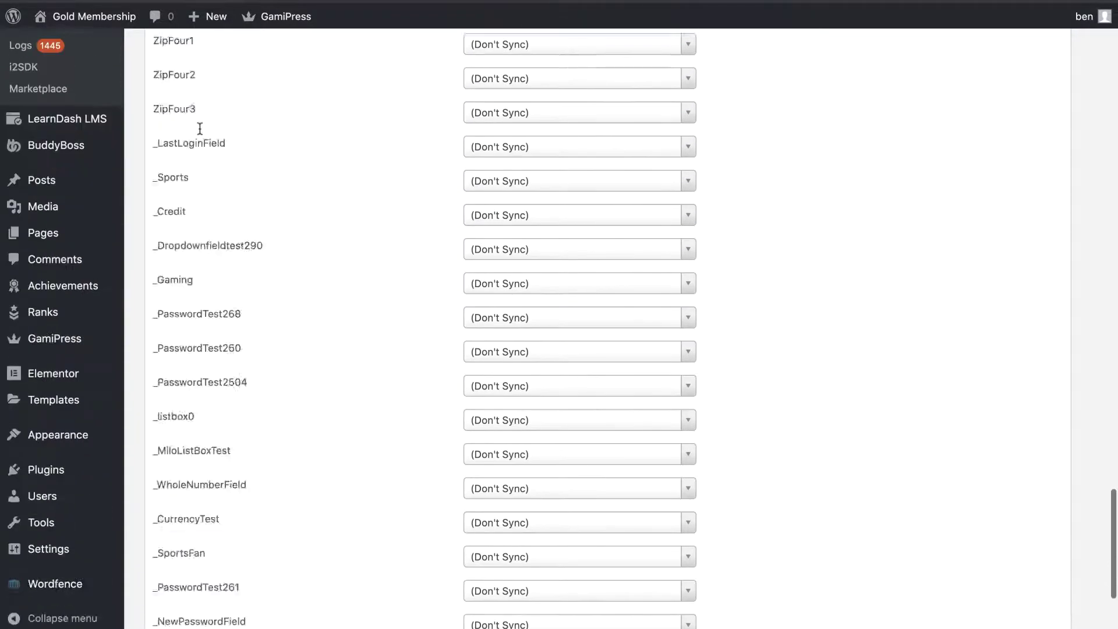
scroll(200, 130, "down", 3)
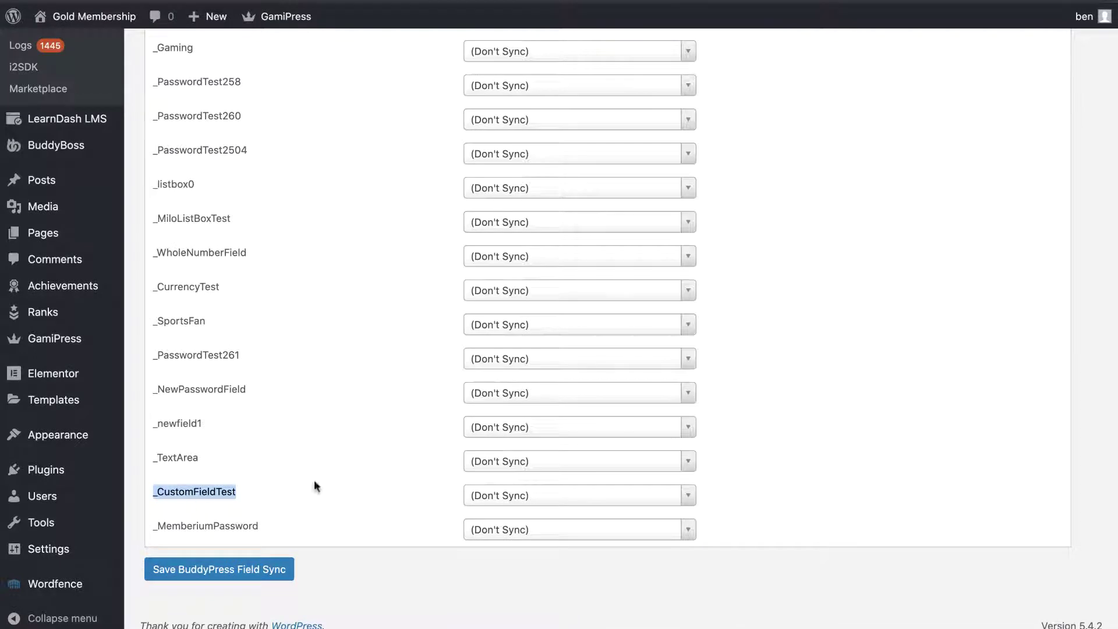
left_click(471, 496)
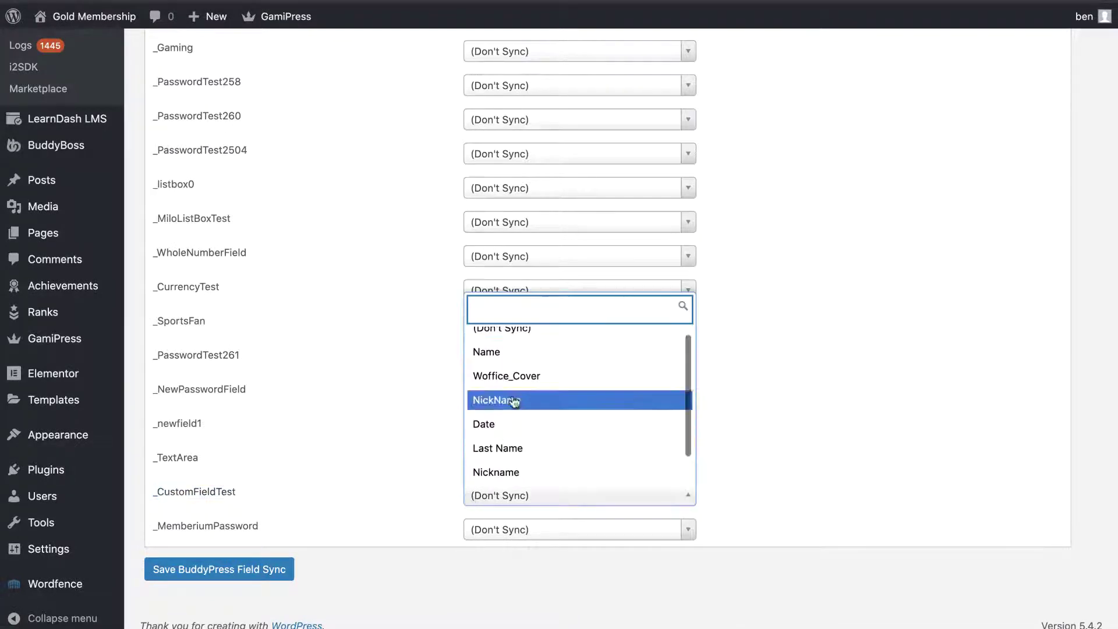
scroll(507, 434, "down", 1)
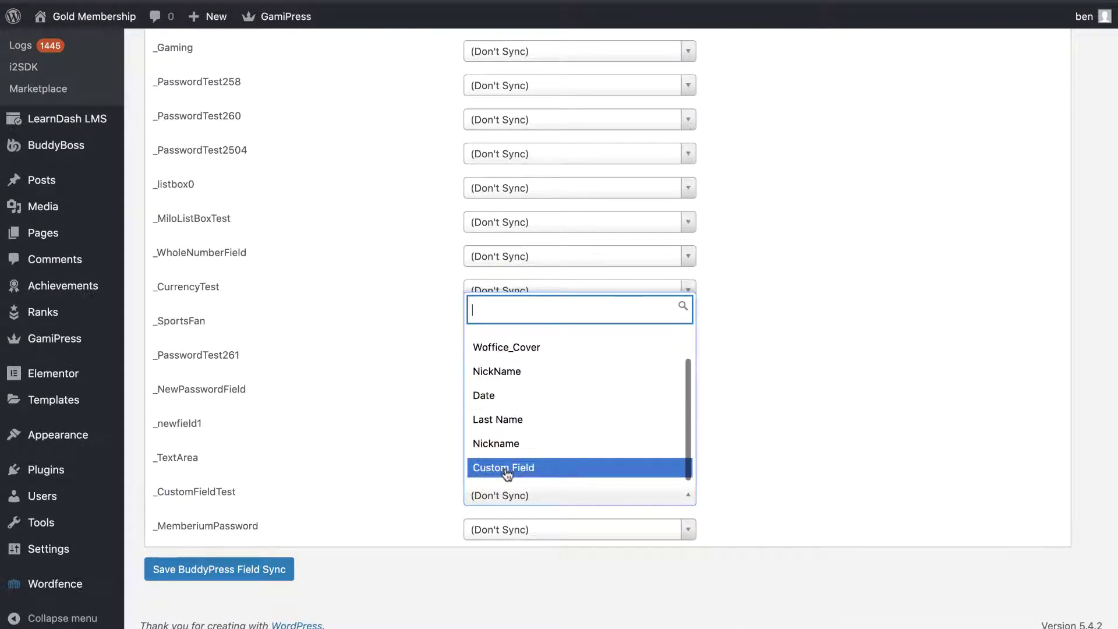
left_click(507, 473)
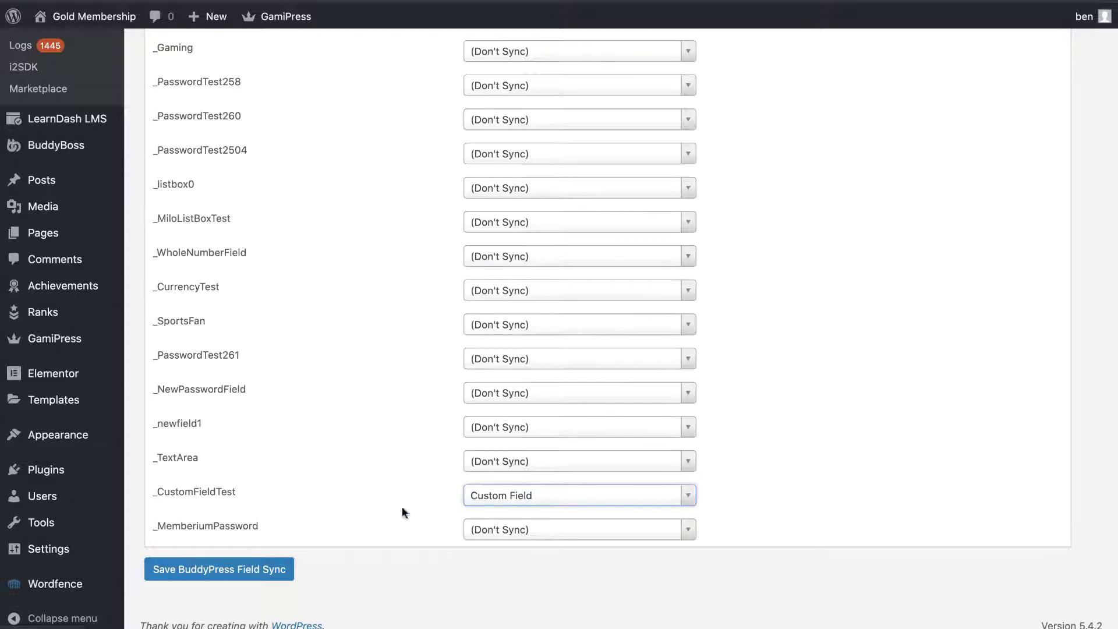
left_click(226, 580)
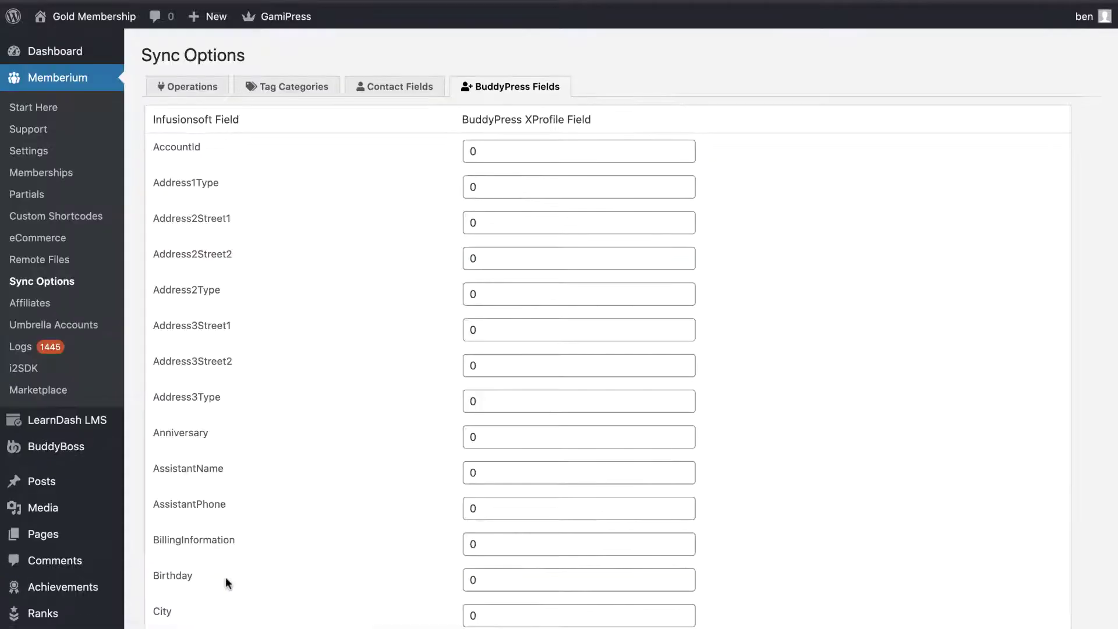
Step: Enter 'Add some info in' in the member's Additional Info Custom Field and save the profile
key("ctrl+Right")
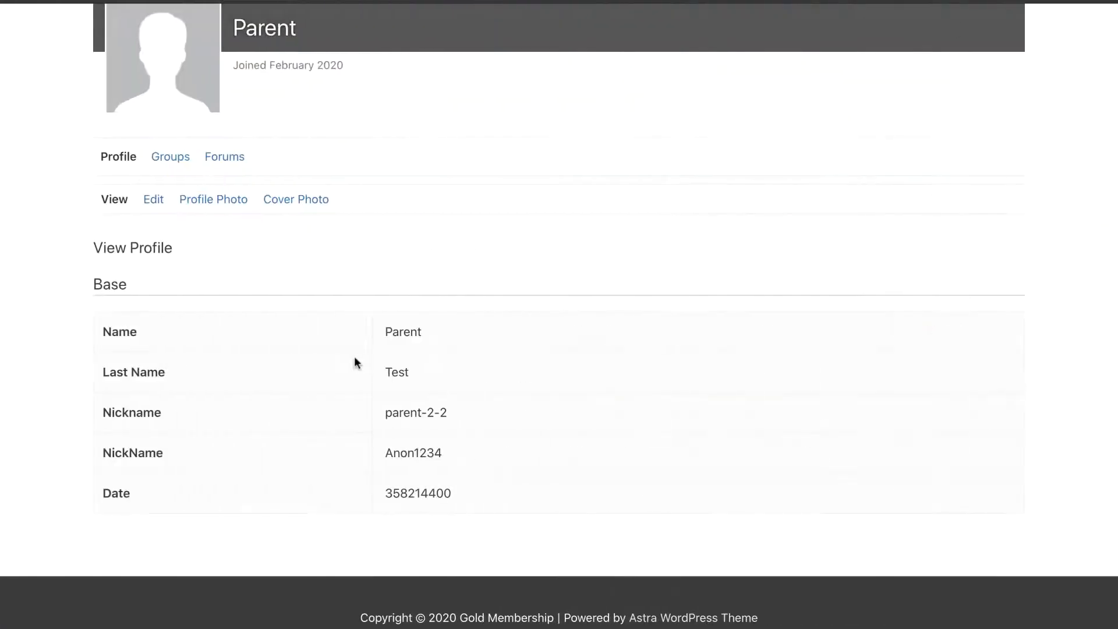
scroll(369, 233, "up", 3)
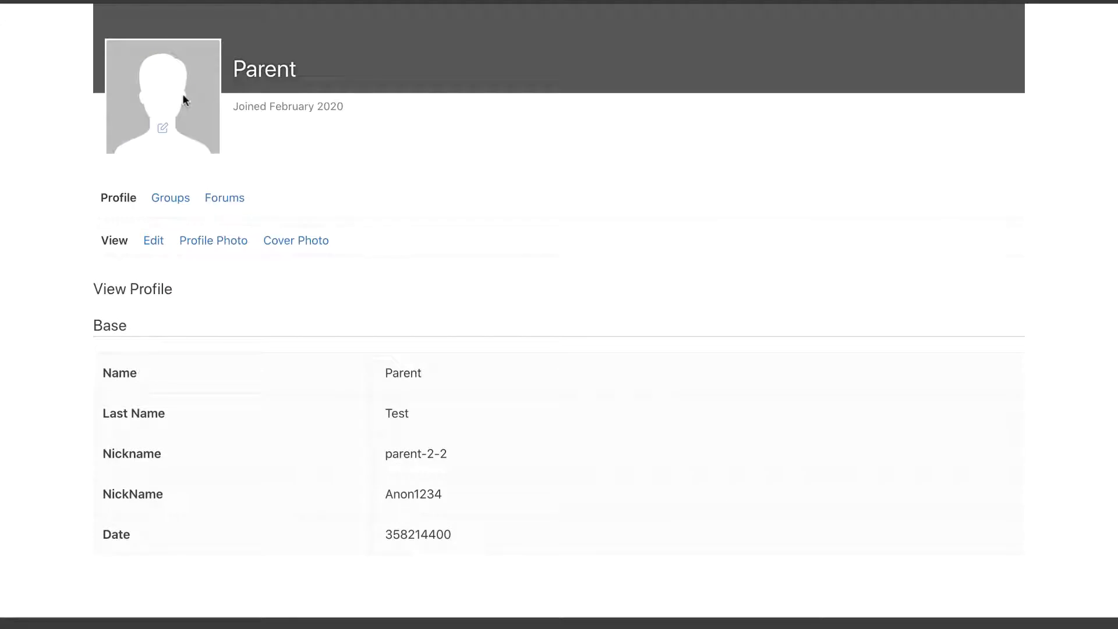
left_click(150, 243)
scroll(204, 443, "down", 3)
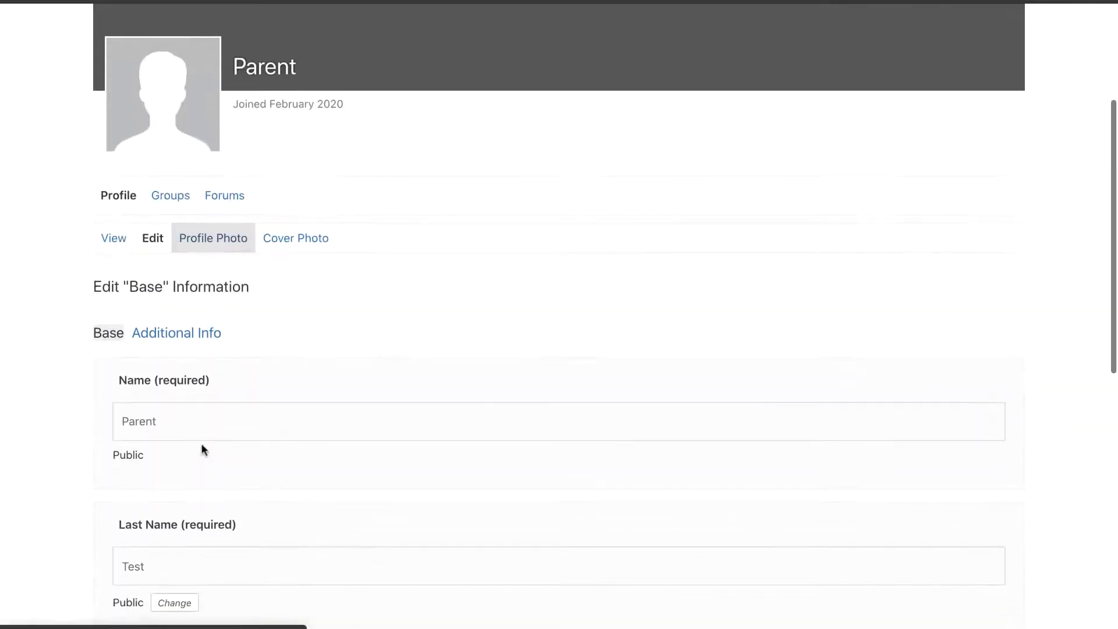
left_click(166, 335)
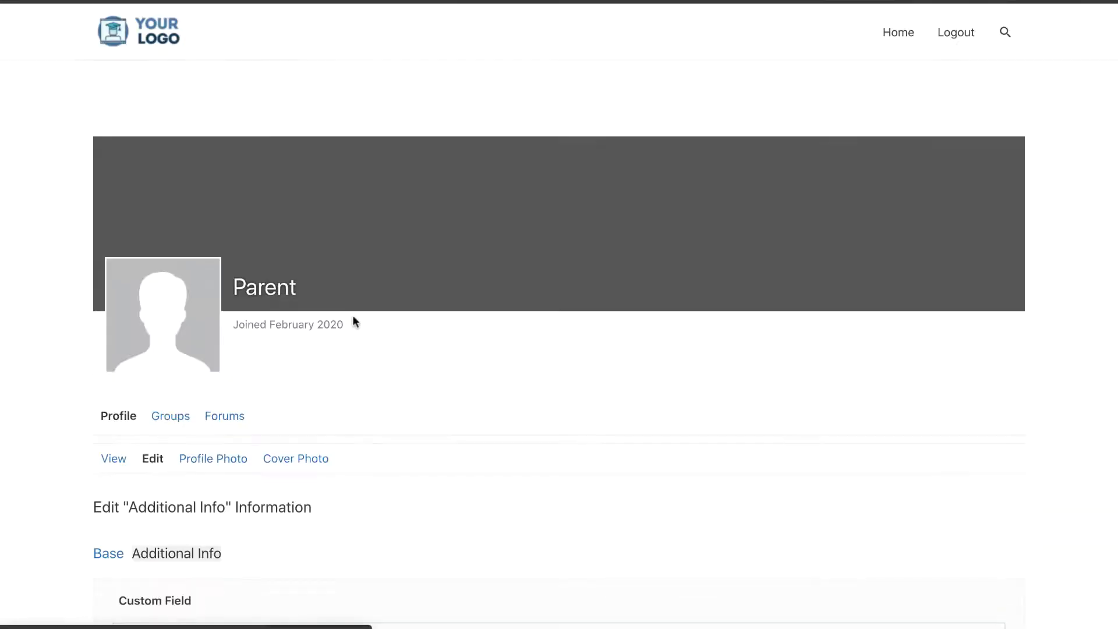
scroll(353, 323, "down", 4)
left_click(222, 407)
type("Add some info in")
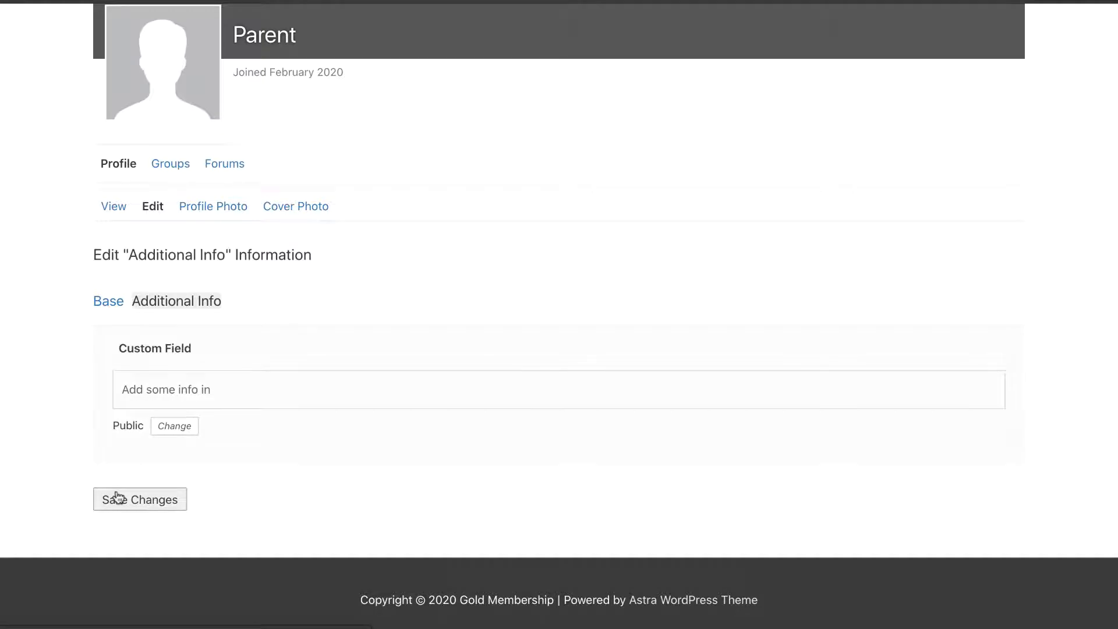
left_click(117, 499)
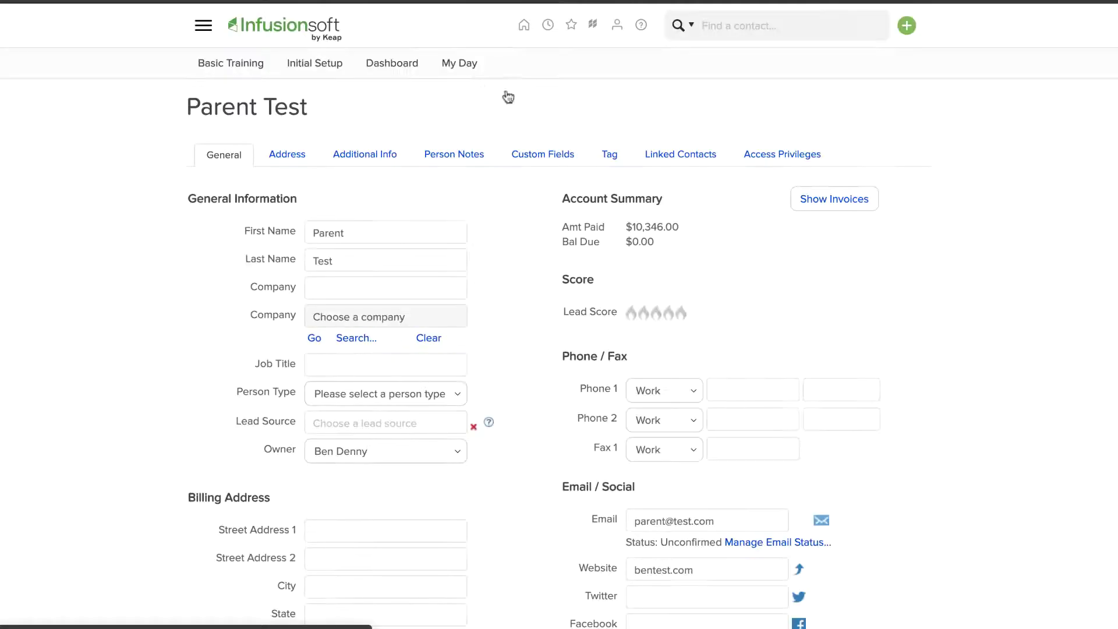
Step: Verify the contact's Custom Field Test in Infusionsoft reads 'Add some info in'
scroll(554, 160, "down", 8)
scroll(554, 104, "up", 8)
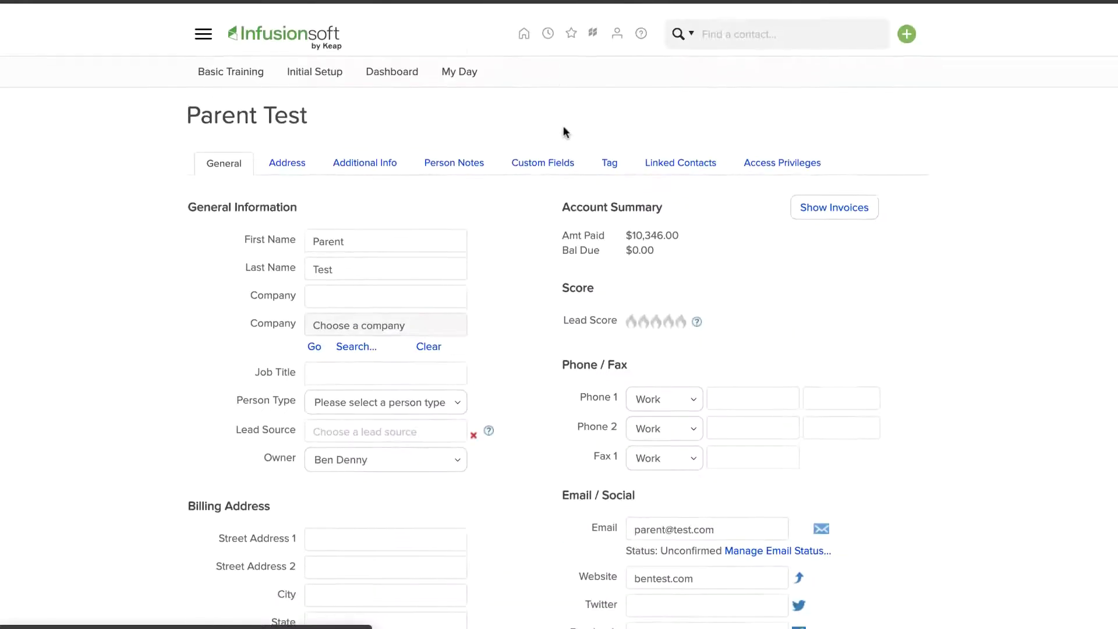
left_click(549, 157)
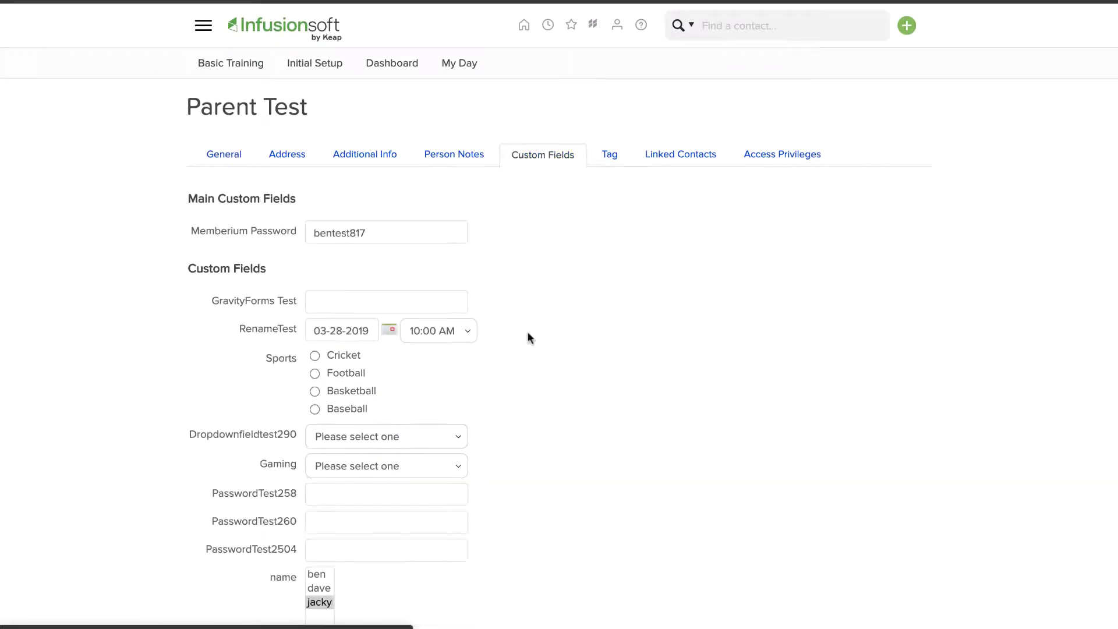
scroll(526, 331, "down", 10)
left_click_drag(422, 379, 302, 379)
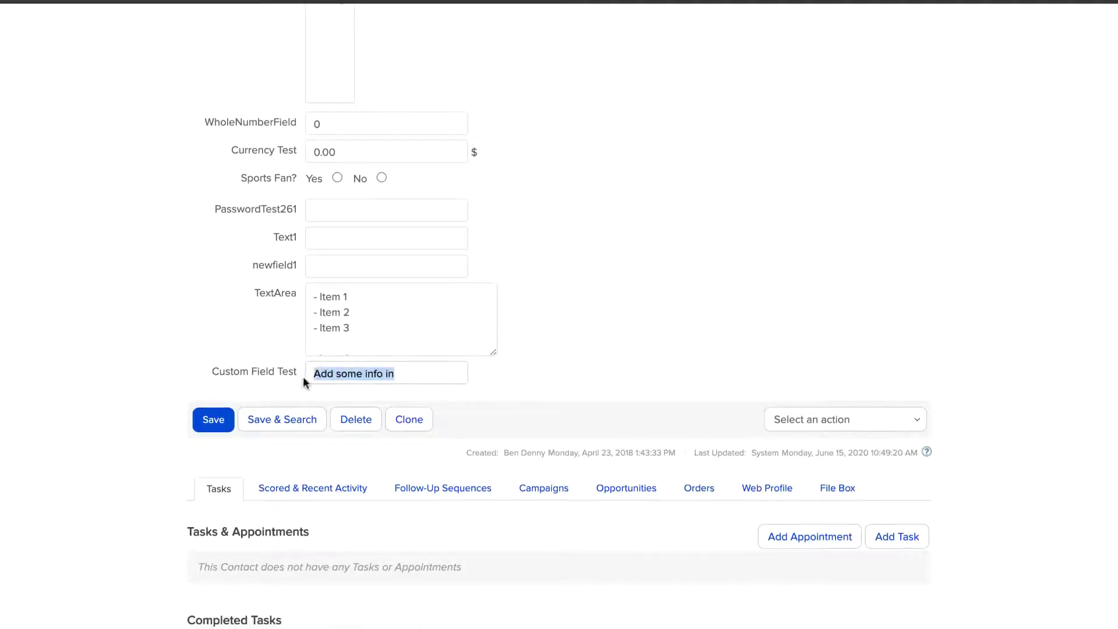
left_click(184, 311)
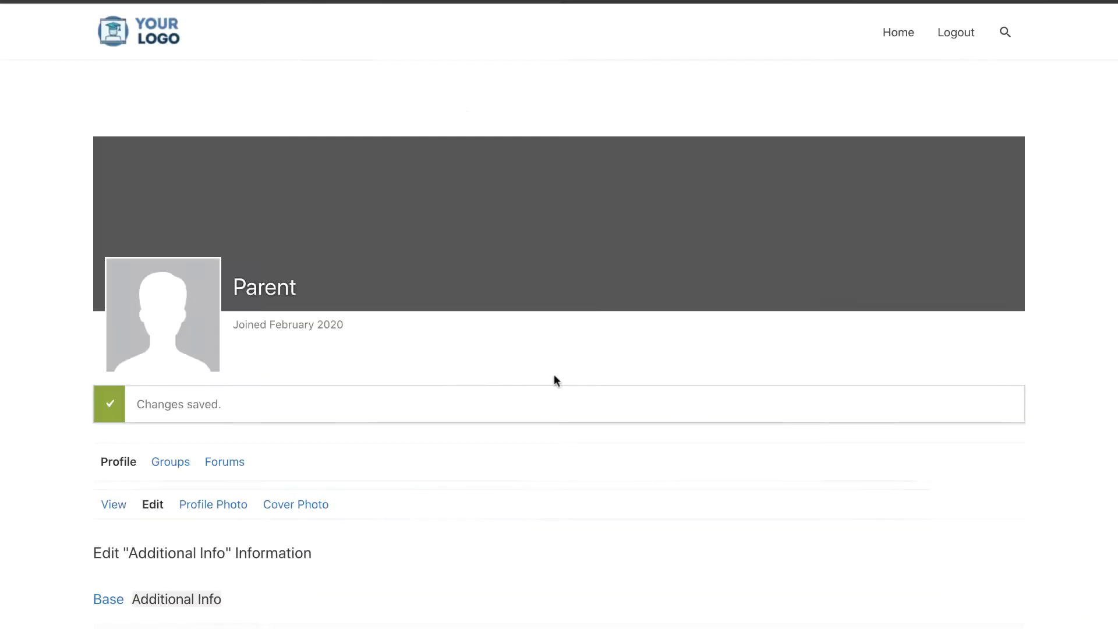
Step: Switch back to the member's Base profile fields and scroll through them
scroll(555, 380, "down", 5)
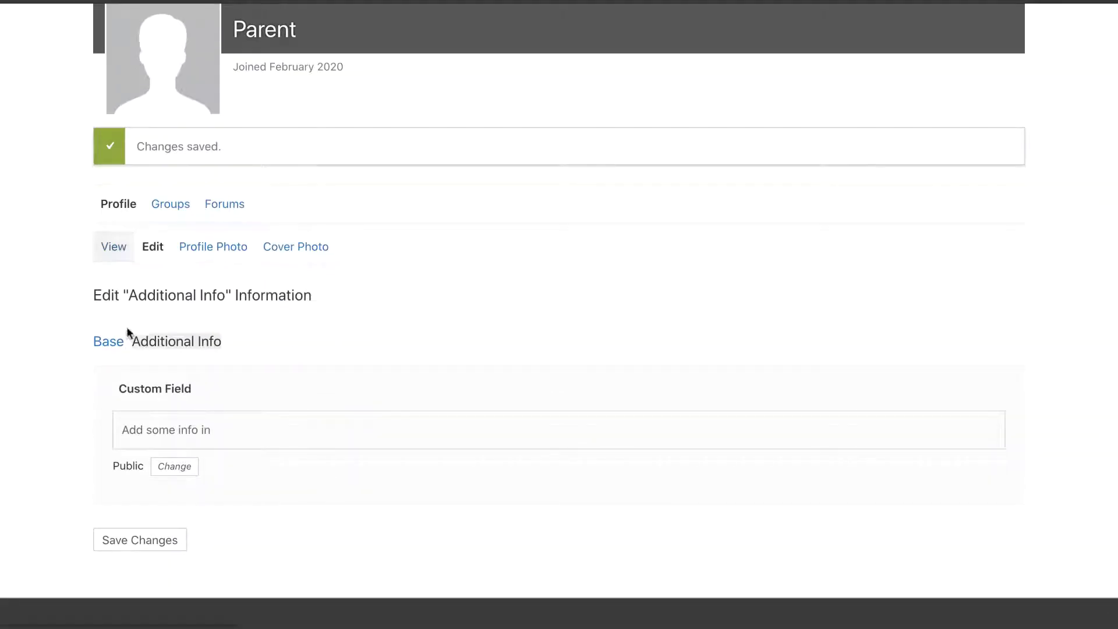
left_click(118, 352)
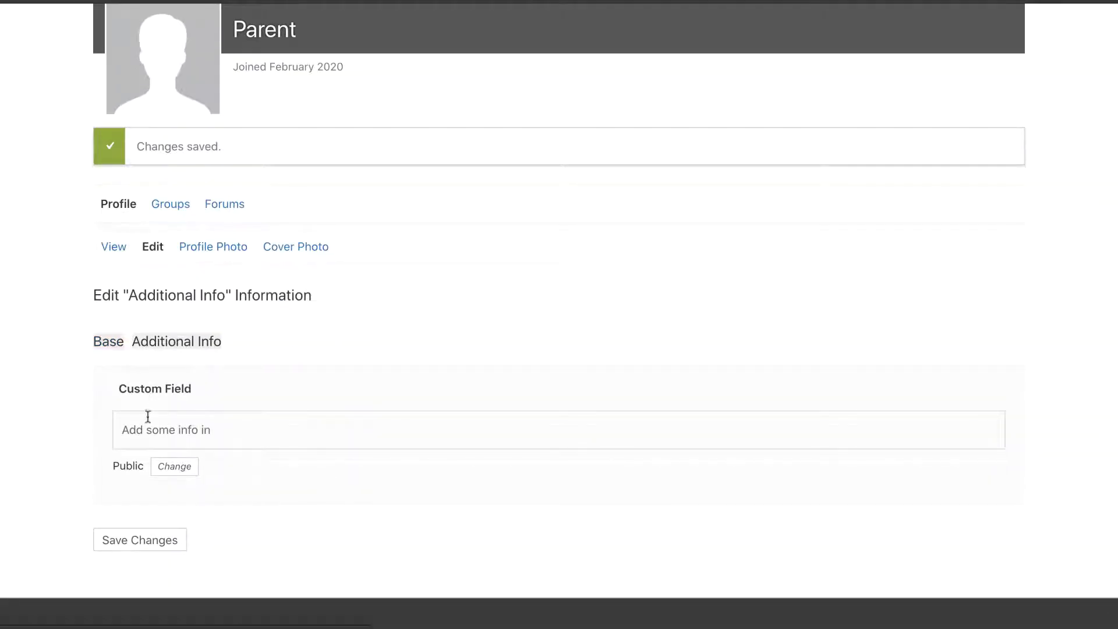
scroll(166, 508, "down", 5)
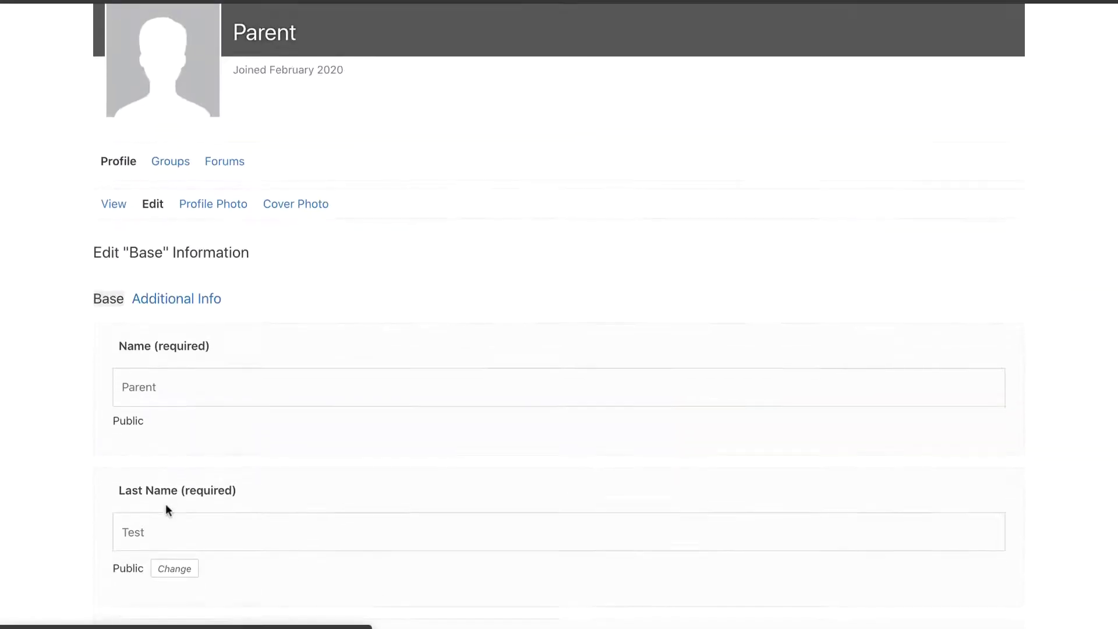
scroll(152, 513, "down", 5)
scroll(151, 517, "down", 3)
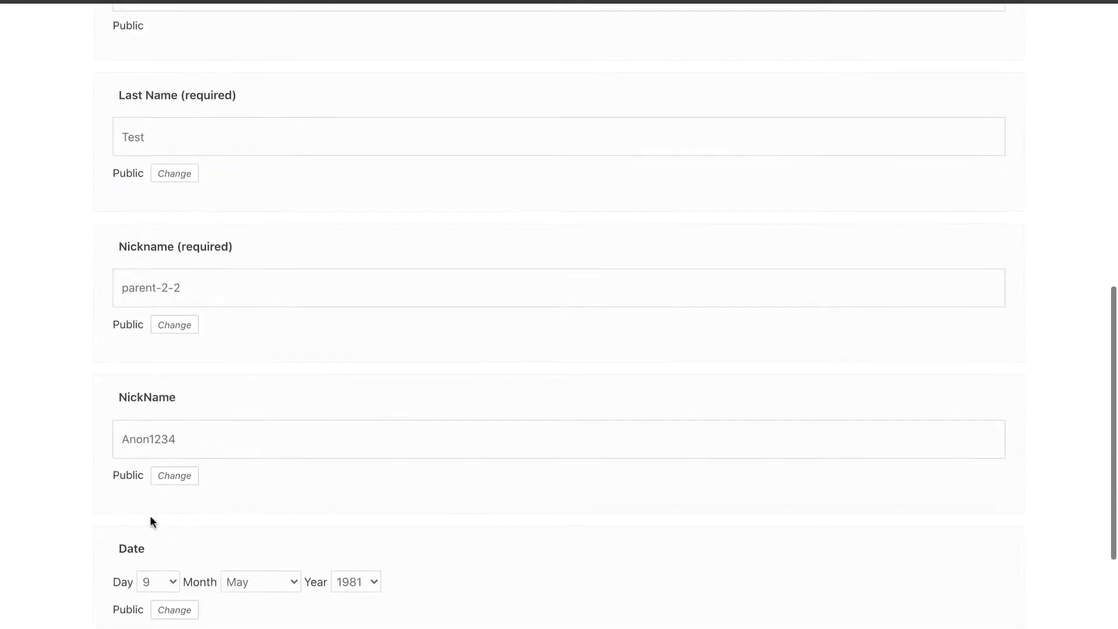
scroll(153, 455, "down", 3)
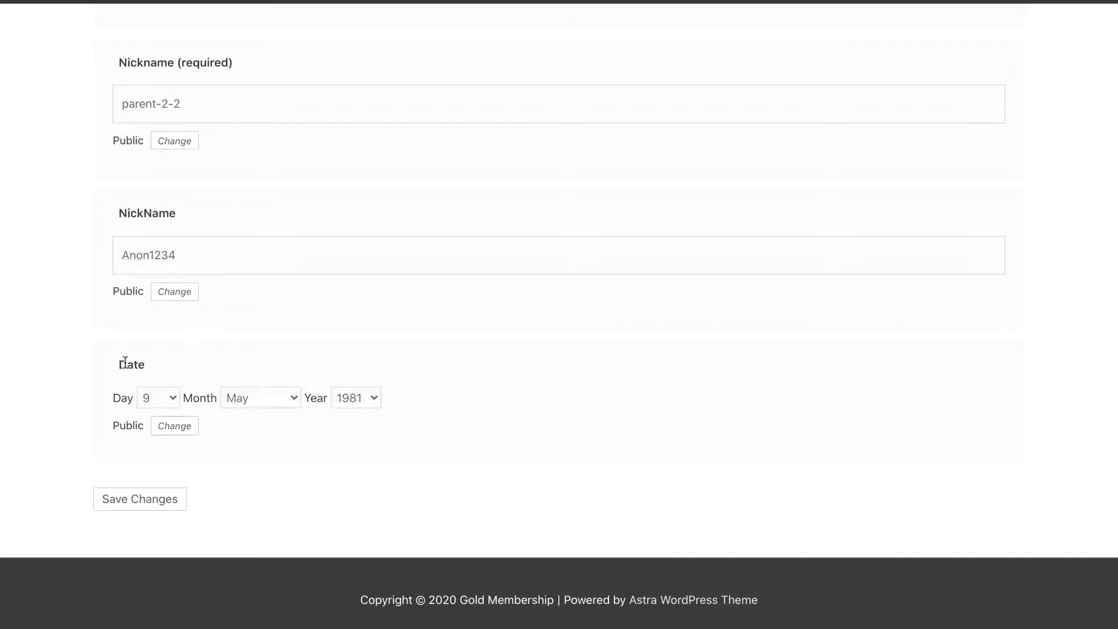
scroll(219, 315, "up", 8)
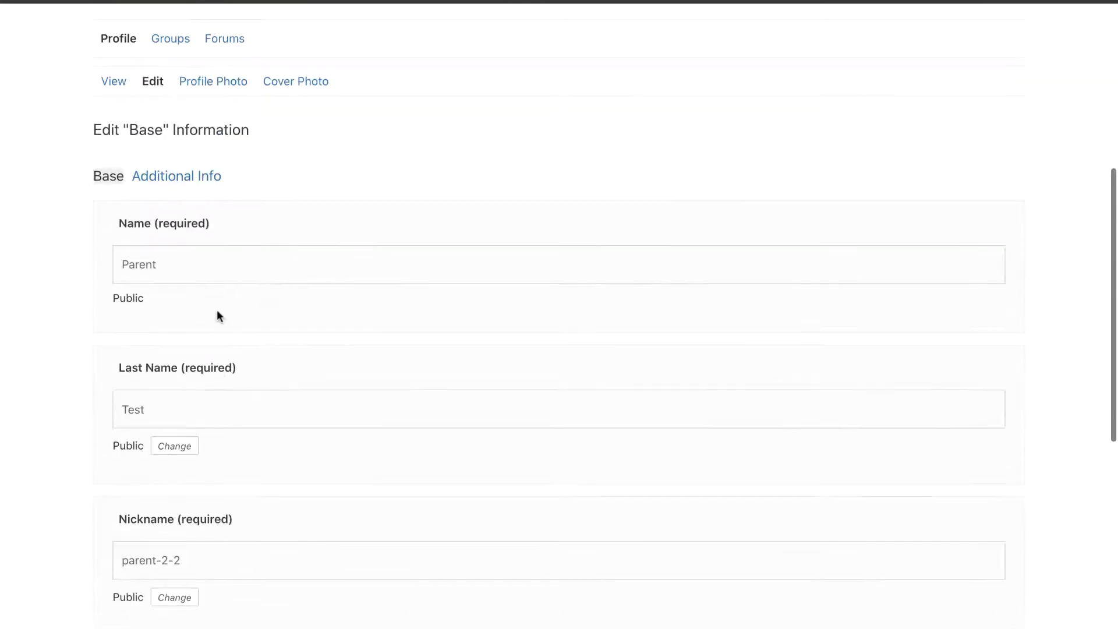
scroll(217, 314, "up", 4)
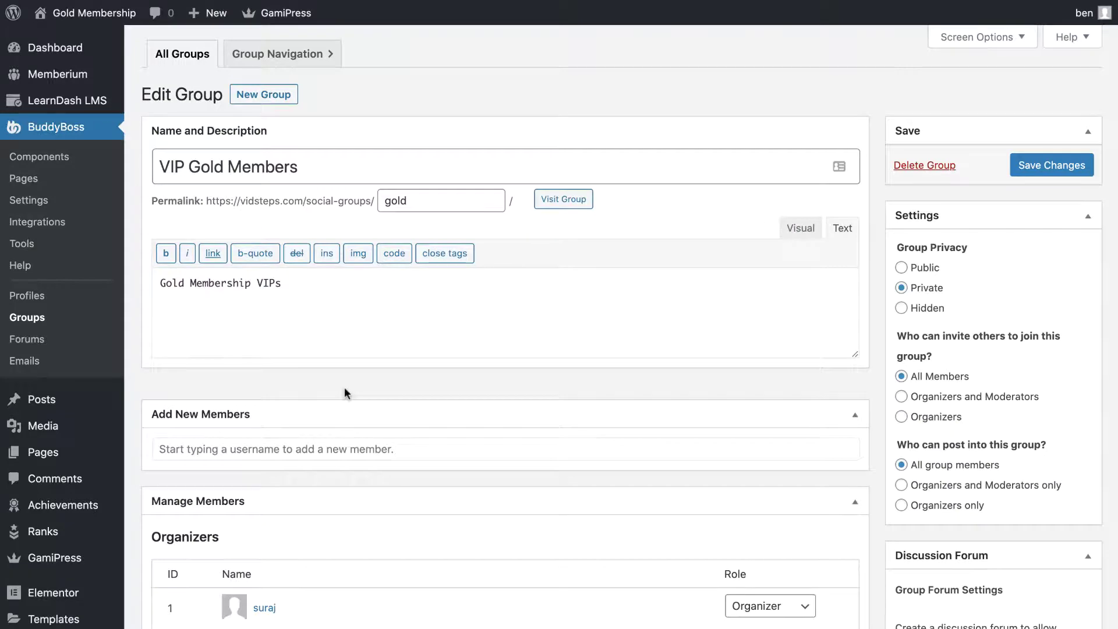
Step: Scroll the VIP Gold Members group editor to its Gold Membership (897) autojoin-as-member setting
scroll(344, 391, "down", 2)
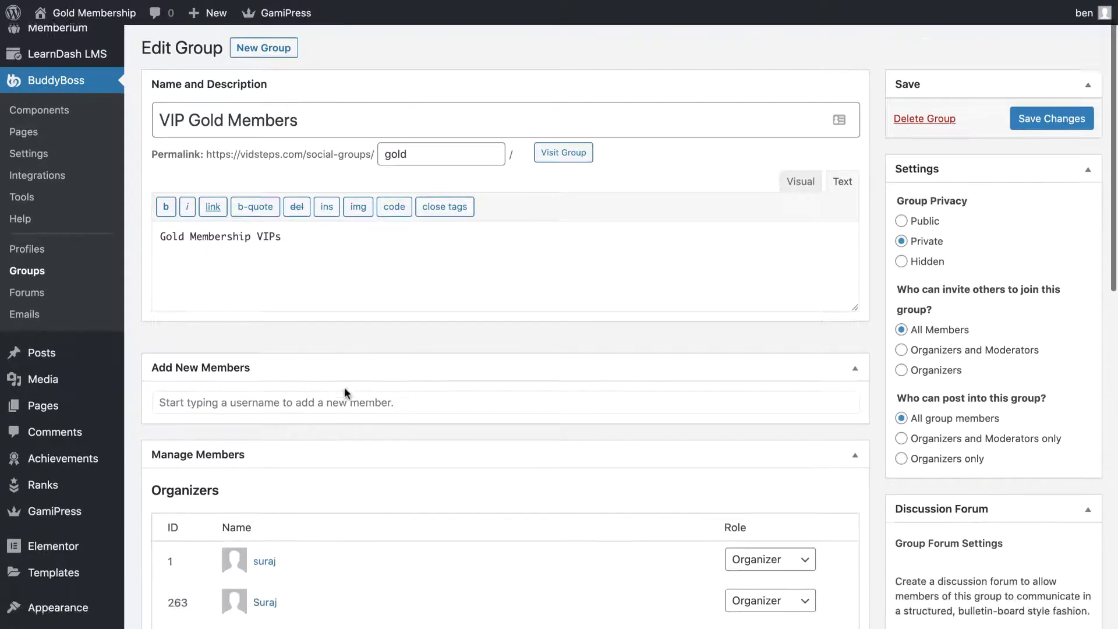
scroll(344, 387, "down", 10)
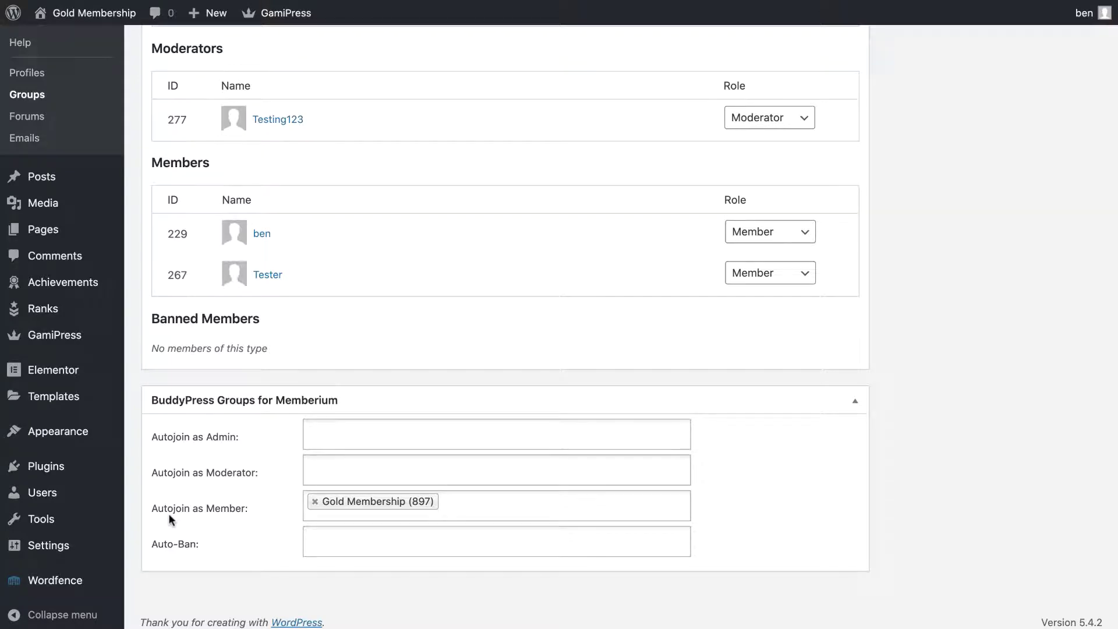
scroll(869, 239, "up", 15)
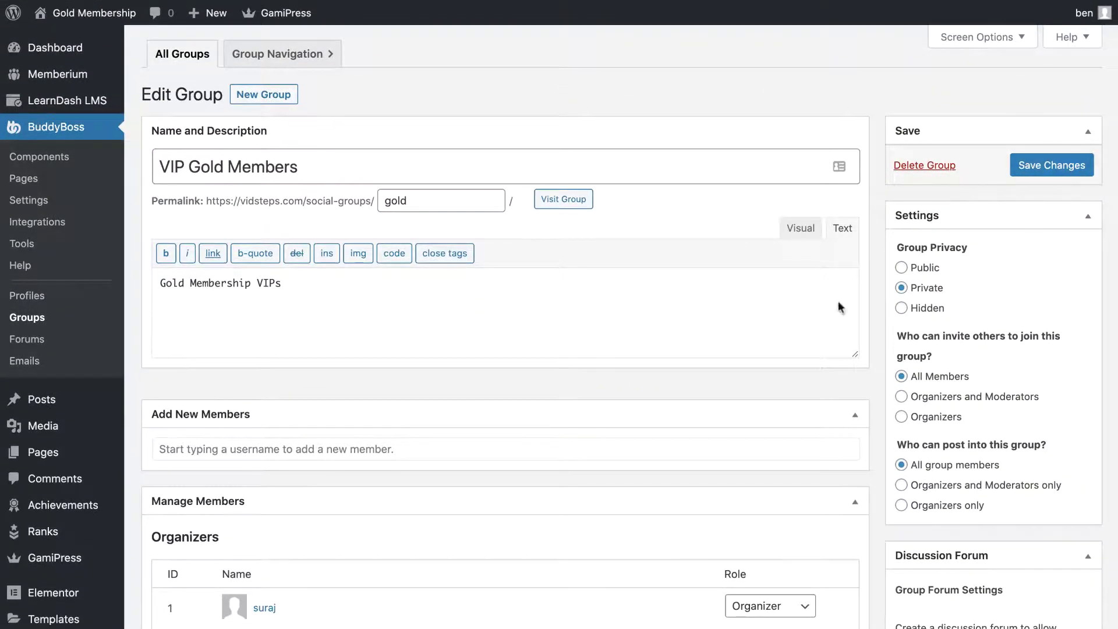
scroll(737, 367, "down", 9)
scroll(722, 383, "down", 1)
scroll(722, 383, "up", 1)
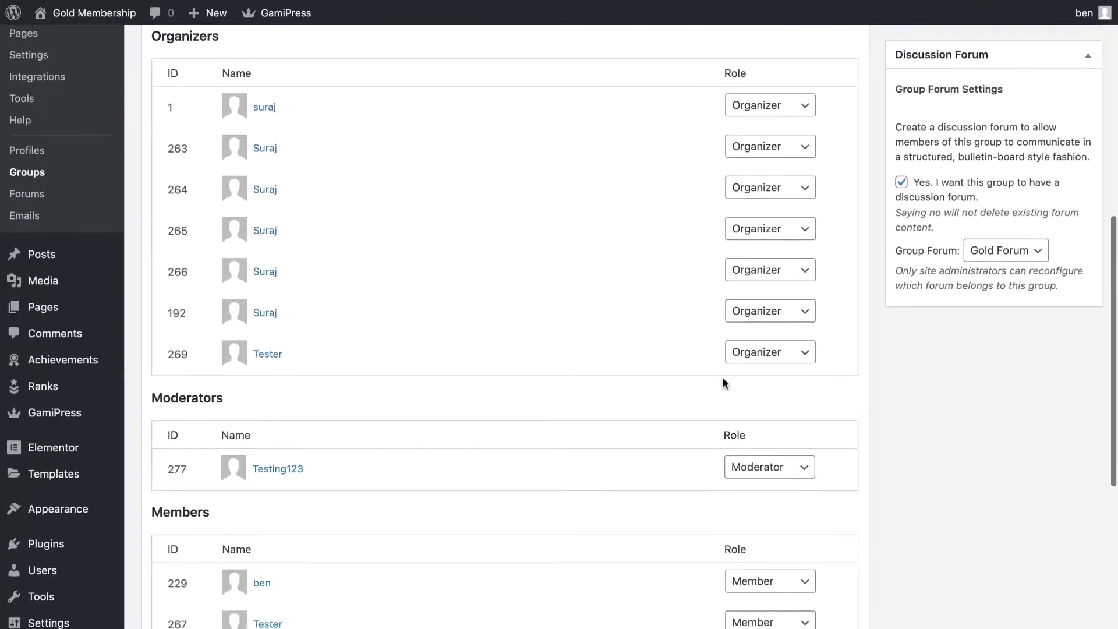
scroll(722, 382, "down", 6)
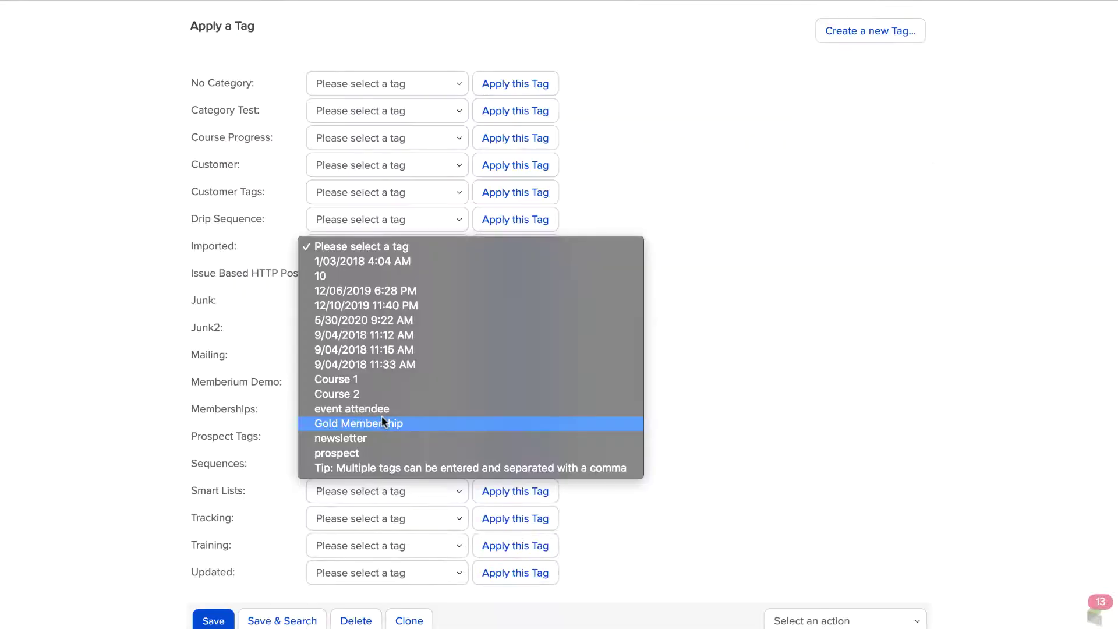
Step: Apply the Imported category's Gold Membership tag to the test contact
left_click(383, 415)
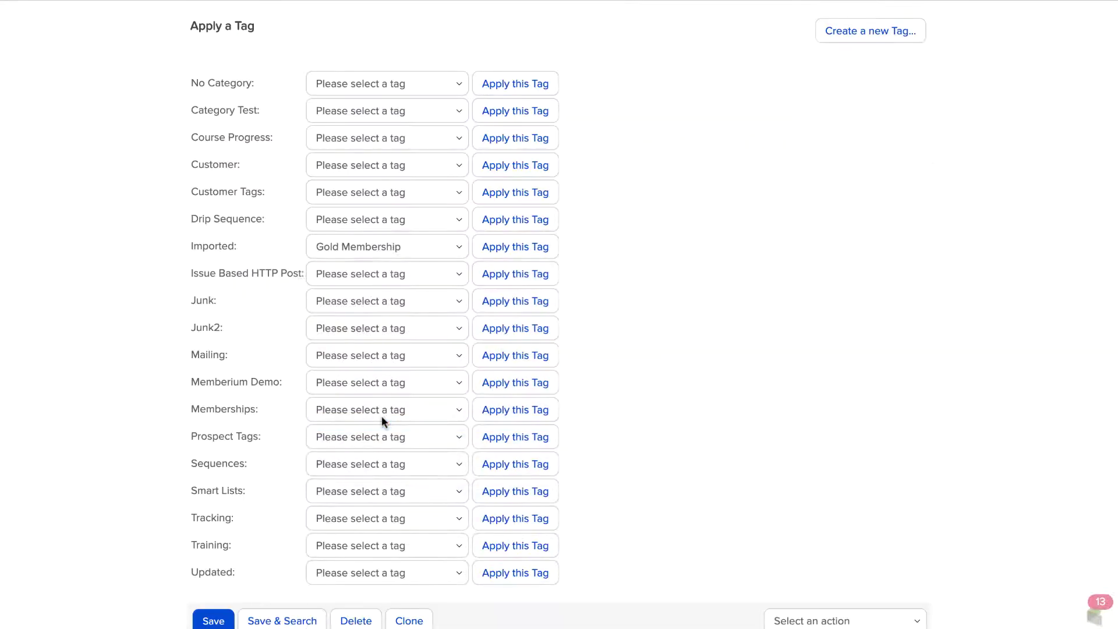
left_click(489, 247)
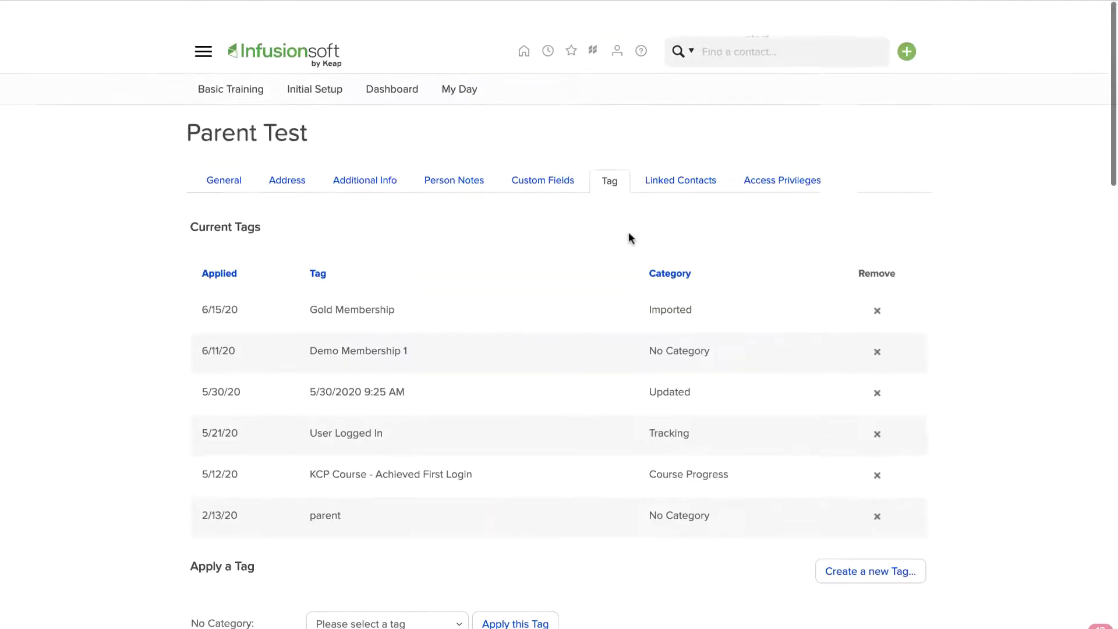
left_click_drag(297, 290, 421, 294)
left_click(422, 295)
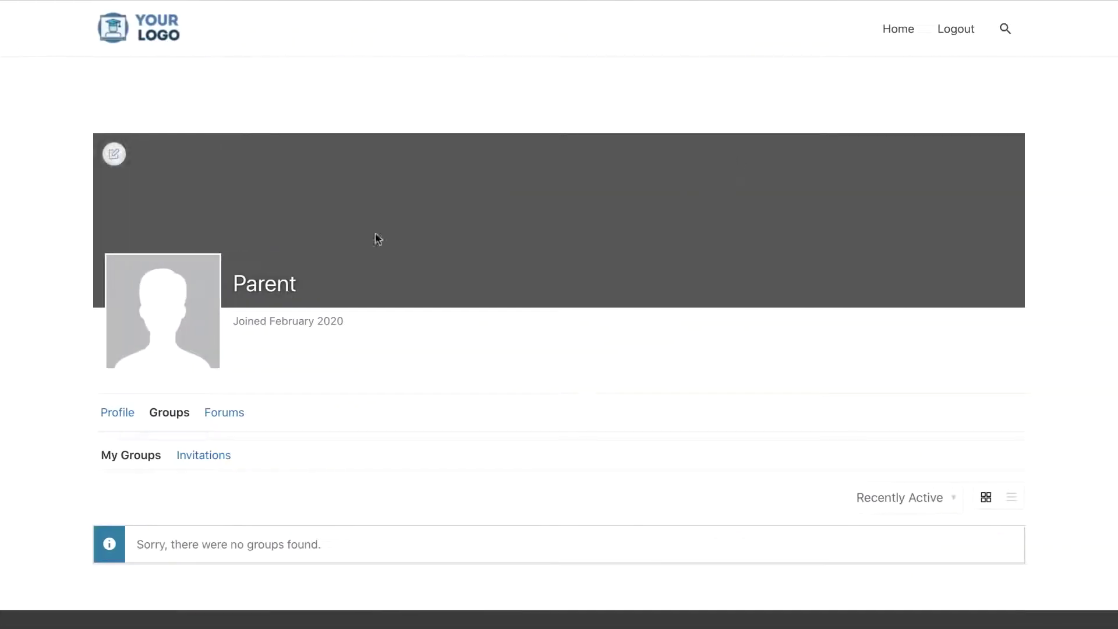
Step: Check the profile's Groups tab, which still shows the no groups found message
scroll(392, 372, "down", 2)
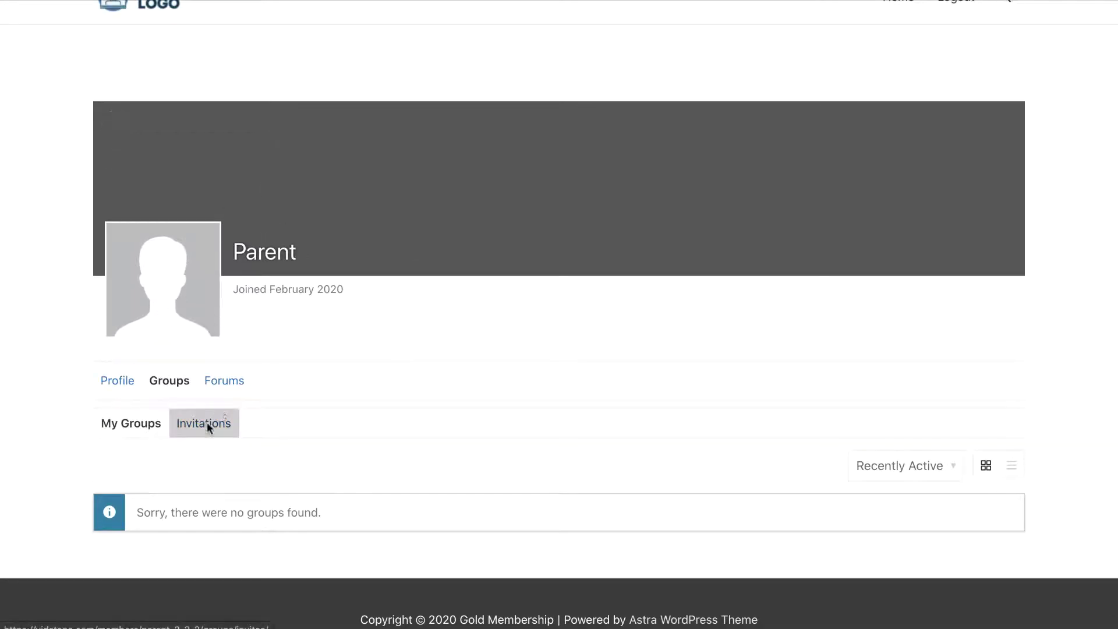
left_click_drag(151, 511, 341, 505)
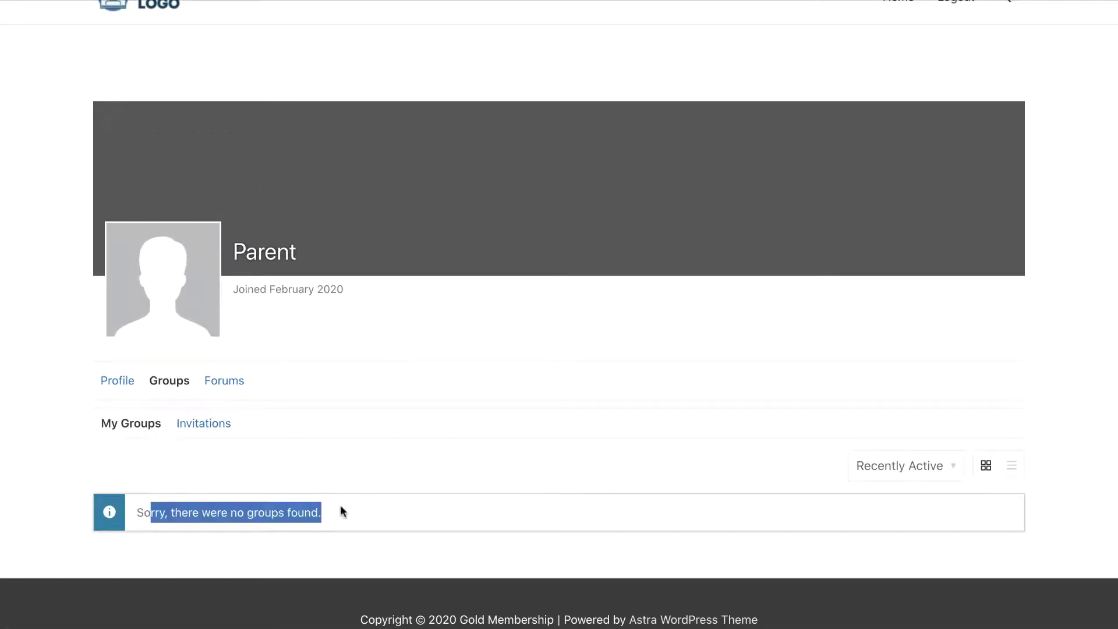
left_click(340, 505)
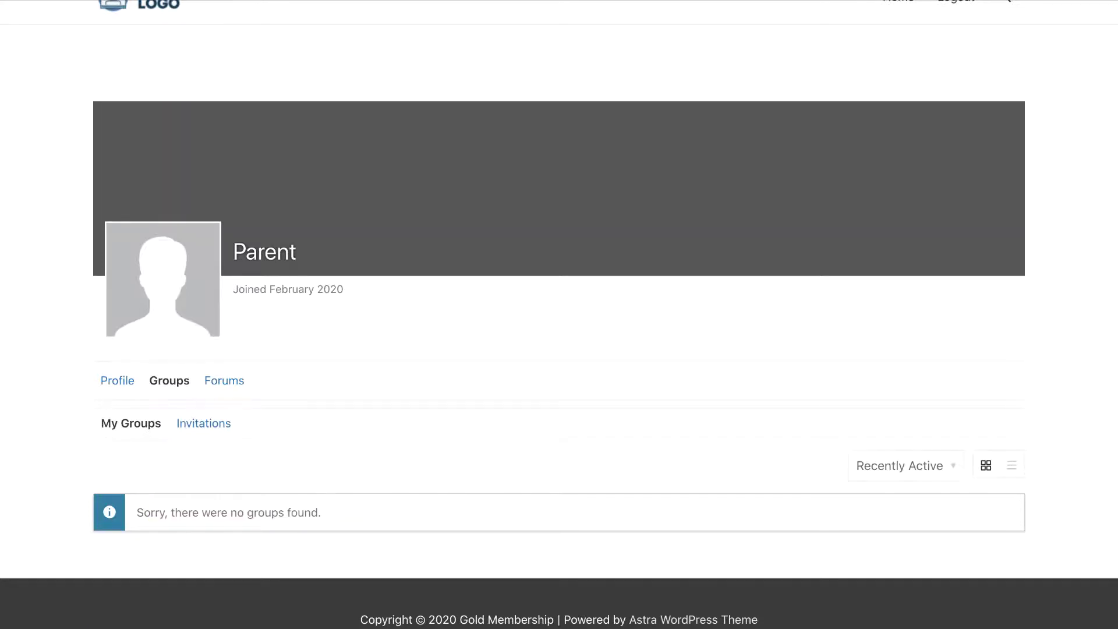
scroll(587, 207, "up", 1)
Step: Log out of the member account, sign back in, and scroll to the VIP Gold Members group
left_click(956, 29)
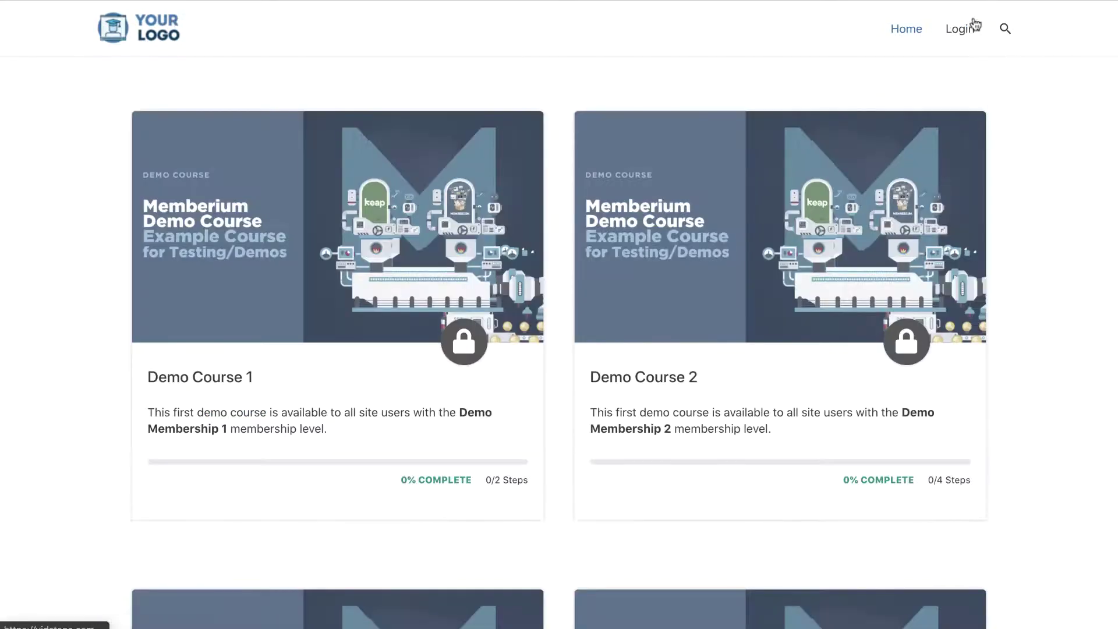
left_click(960, 29)
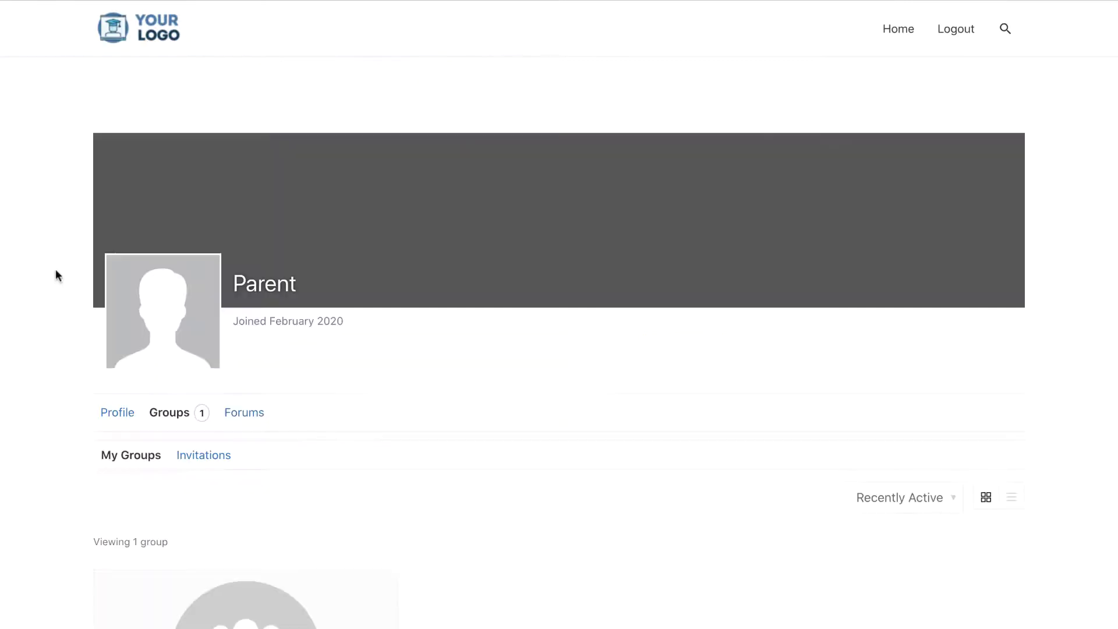
scroll(55, 269, "down", 6)
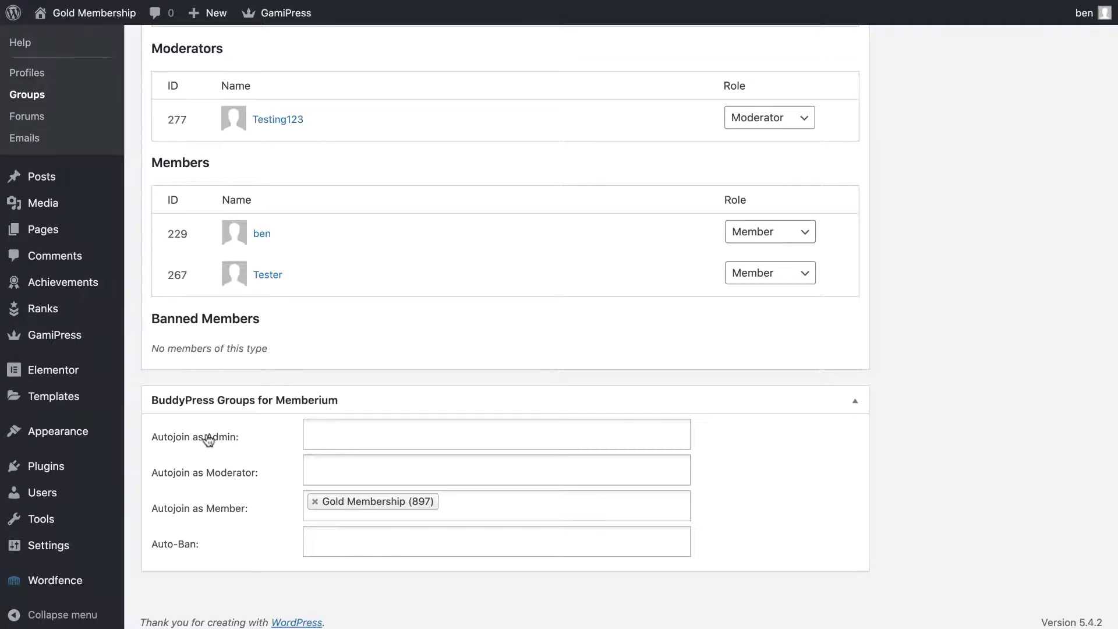
scroll(972, 227, "up", 10)
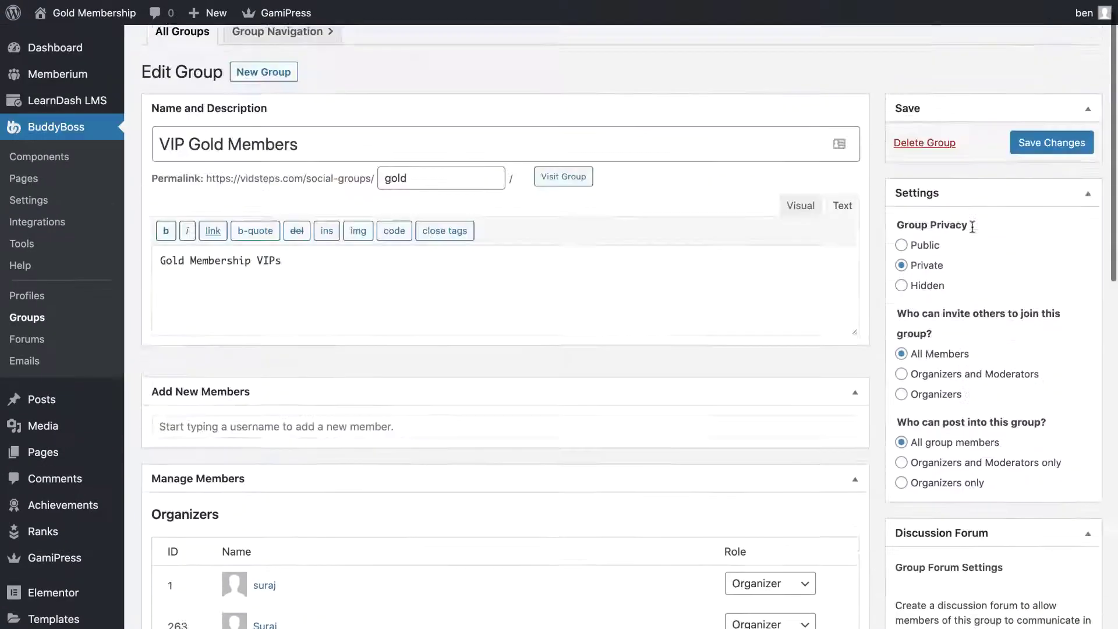
scroll(972, 227, "down", 10)
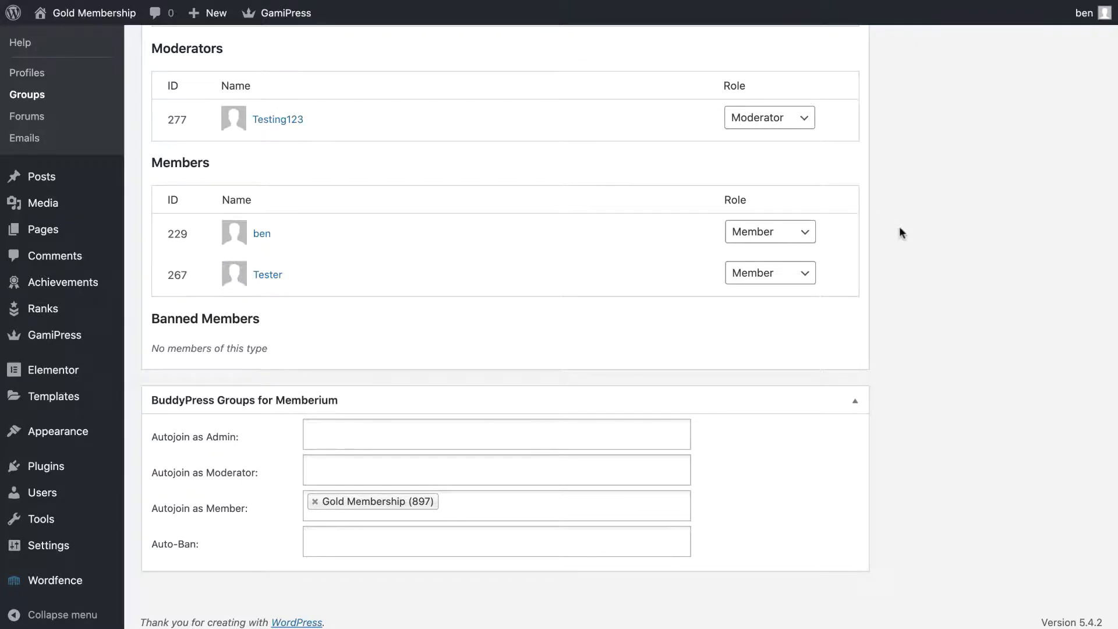
scroll(900, 226, "up", 15)
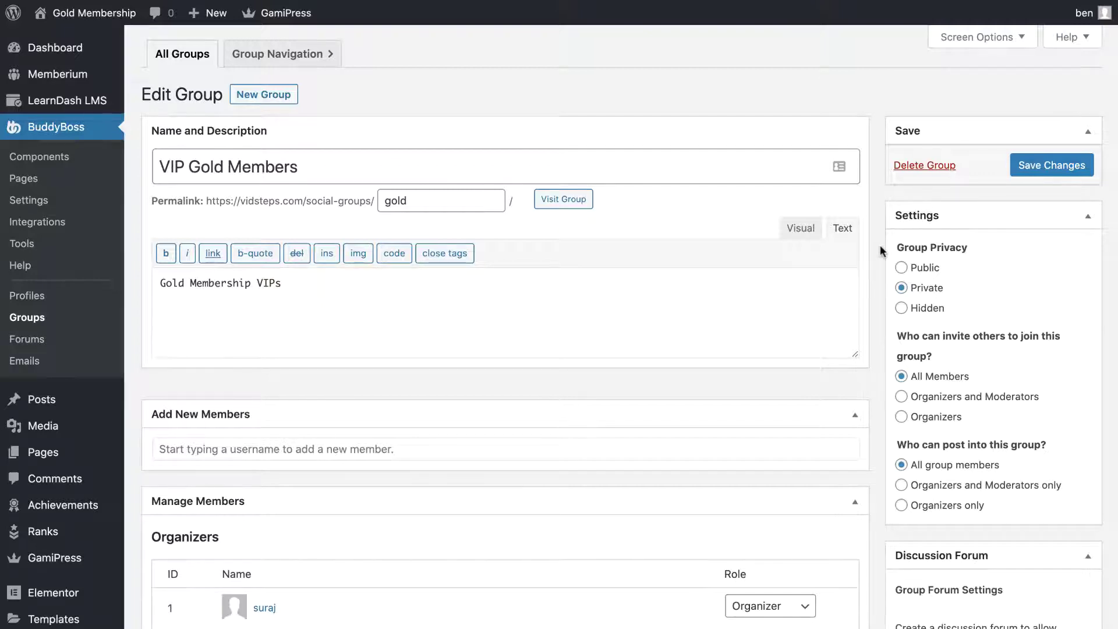
scroll(882, 251, "down", 15)
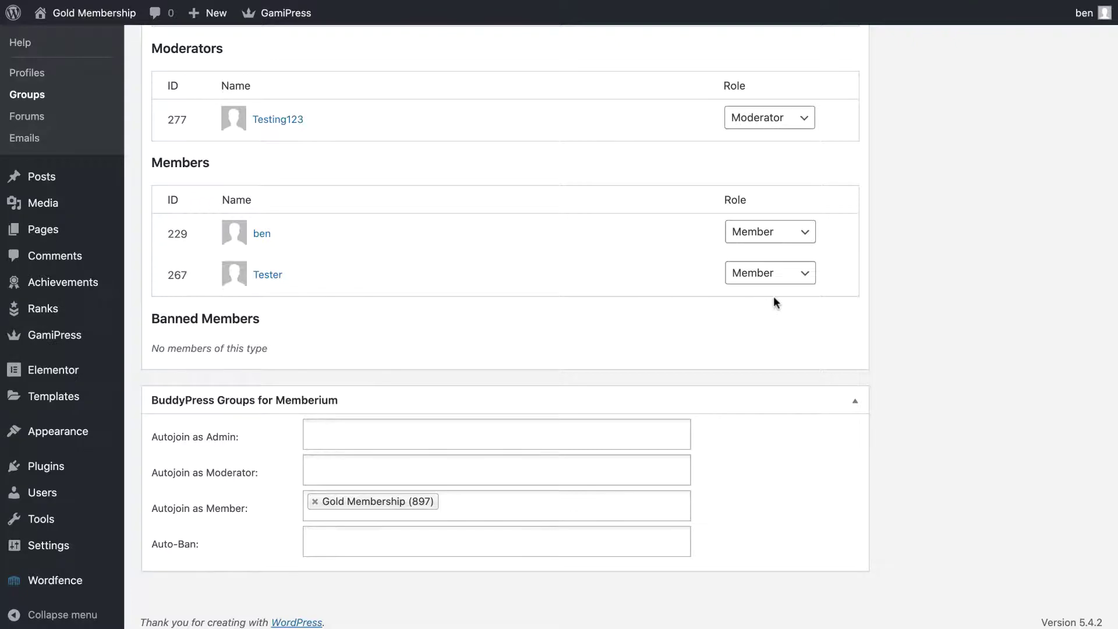
scroll(773, 296, "up", 15)
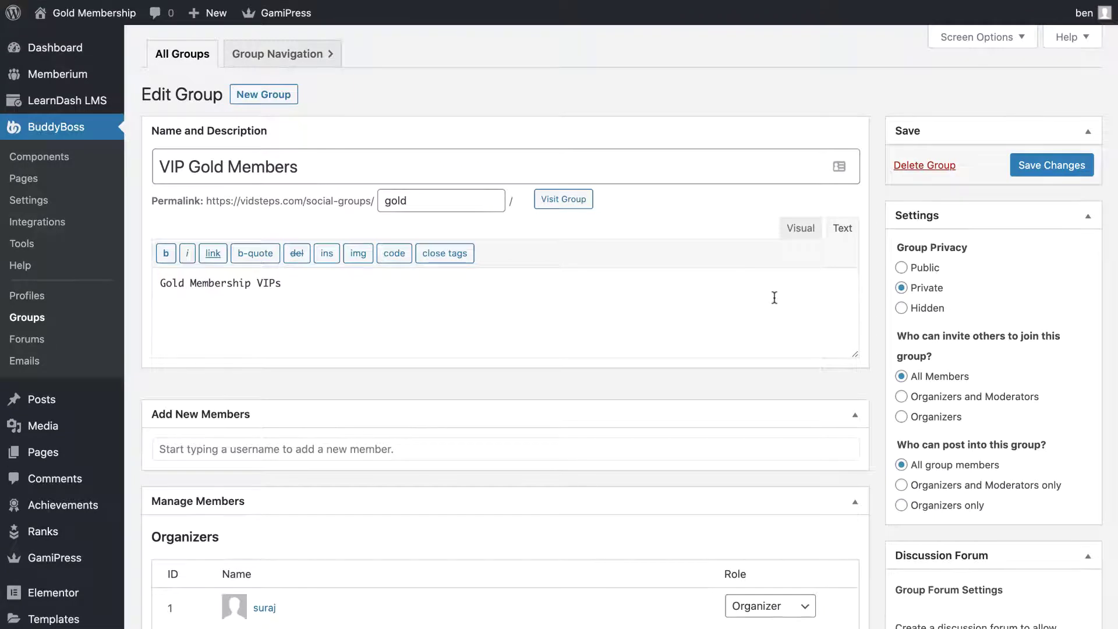
left_click(774, 298)
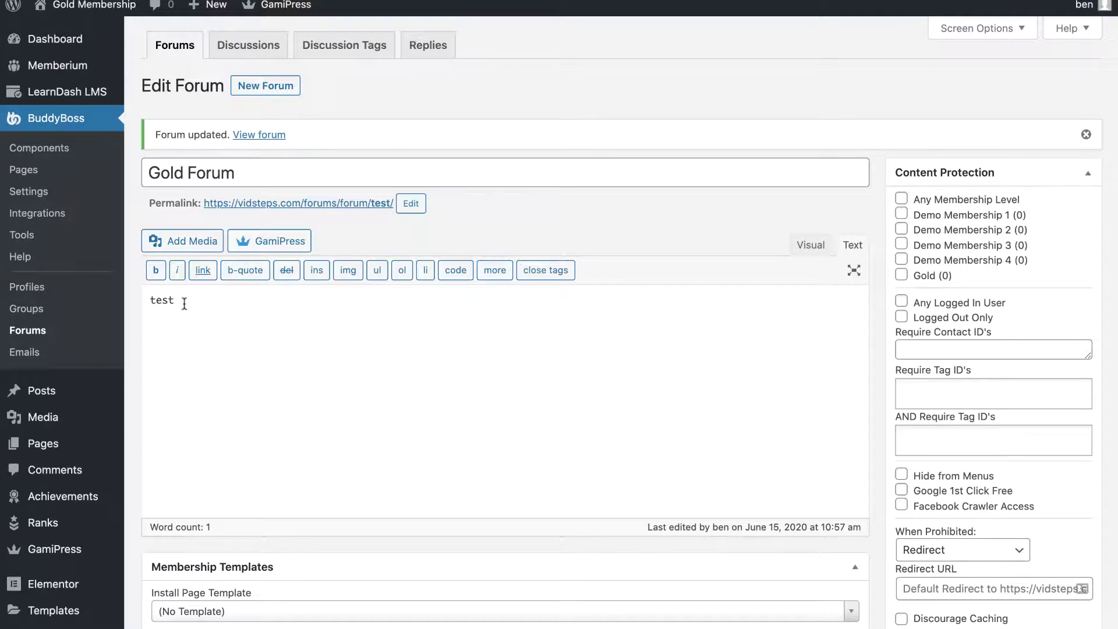
Step: Open BuddyBoss Components in a new tab to confirm Forum Discussions is active
right_click(38, 148)
left_click(91, 156)
key("ctrl+Tab")
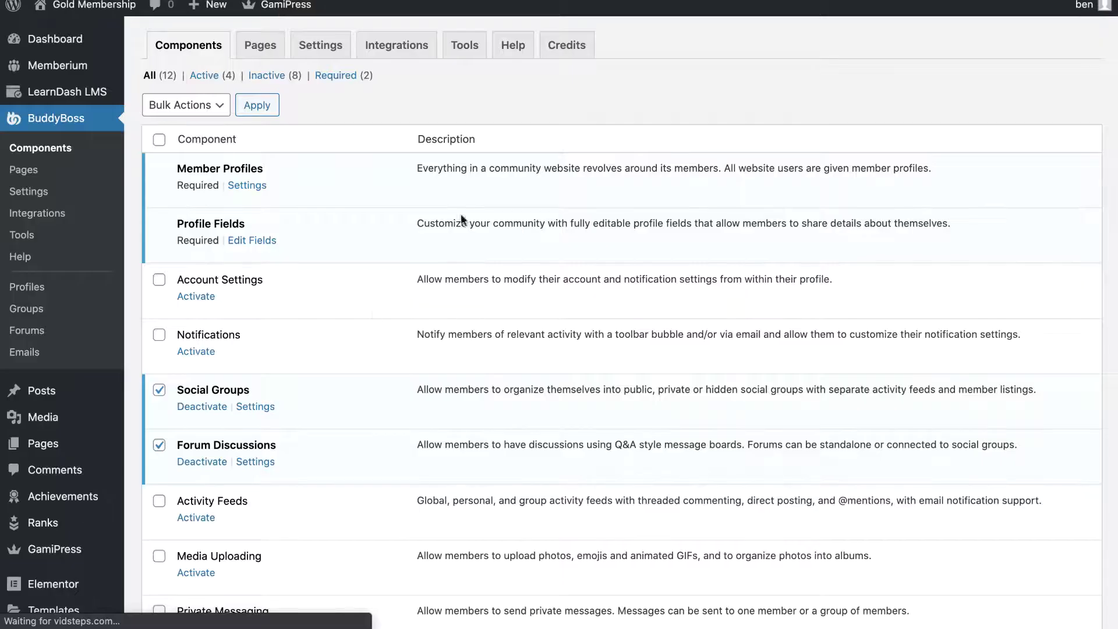
scroll(373, 308, "down", 3)
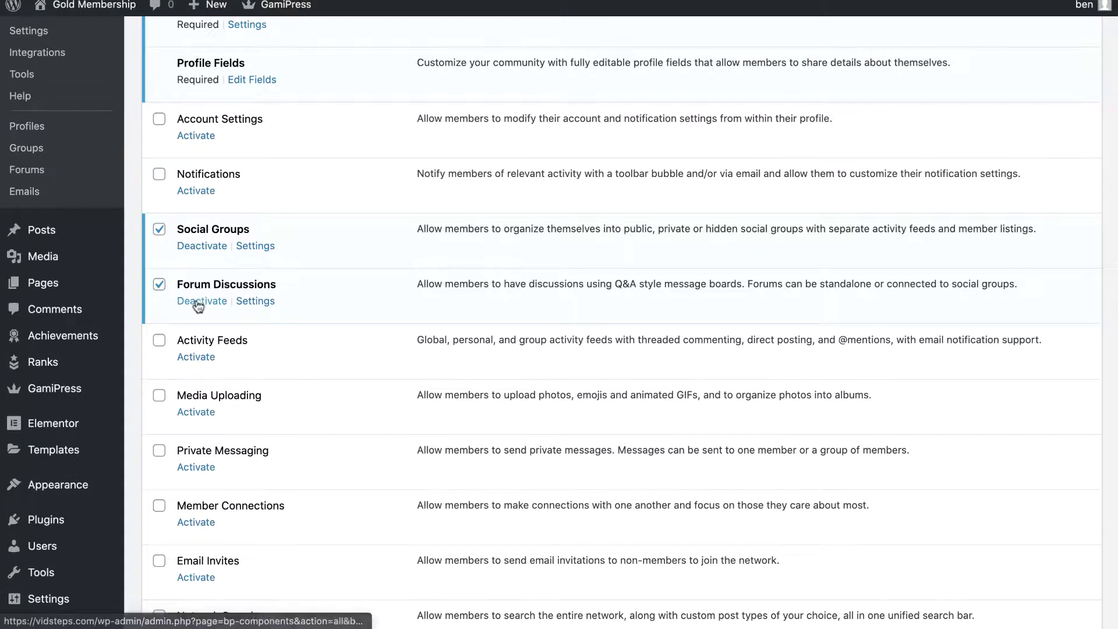
scroll(395, 277, "up", 3)
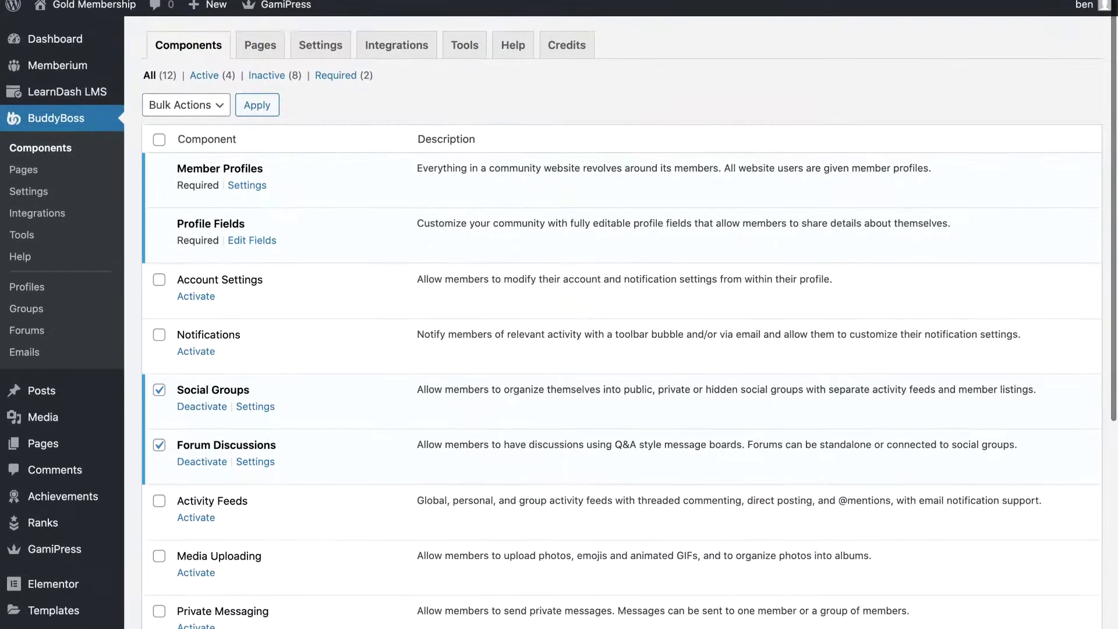
Step: Back on the Gold Forum editor, tick Demo Membership 1 under Content Protection and update
key("ctrl+shift+Tab")
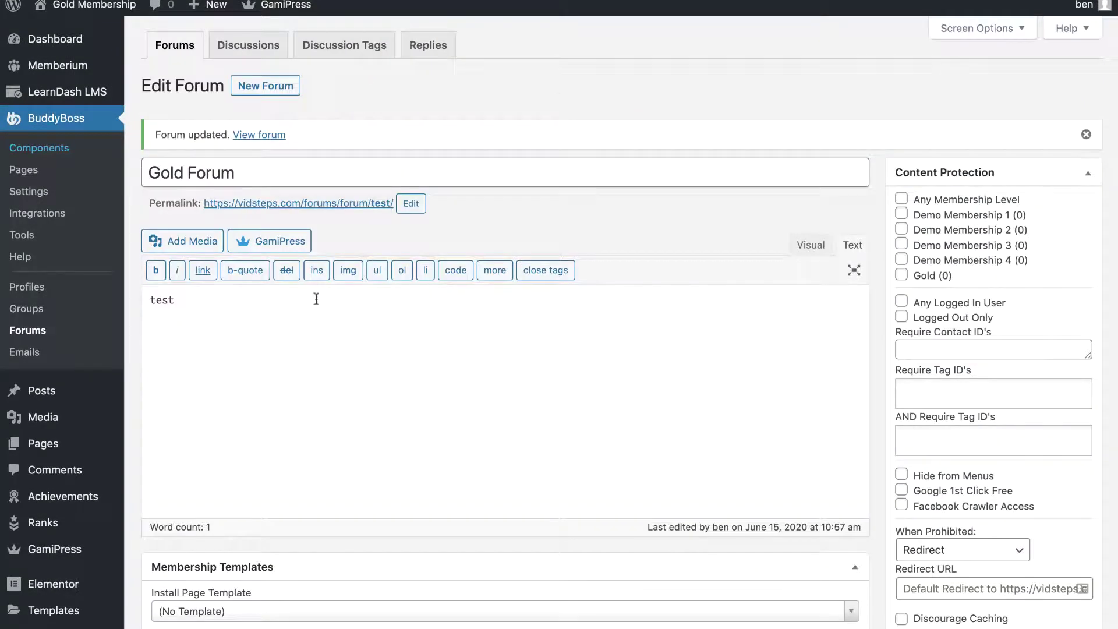
scroll(415, 481, "down", 10)
scroll(414, 481, "up", 5)
scroll(415, 481, "up", 8)
left_click(903, 215)
scroll(931, 314, "down", 3)
scroll(930, 313, "down", 2)
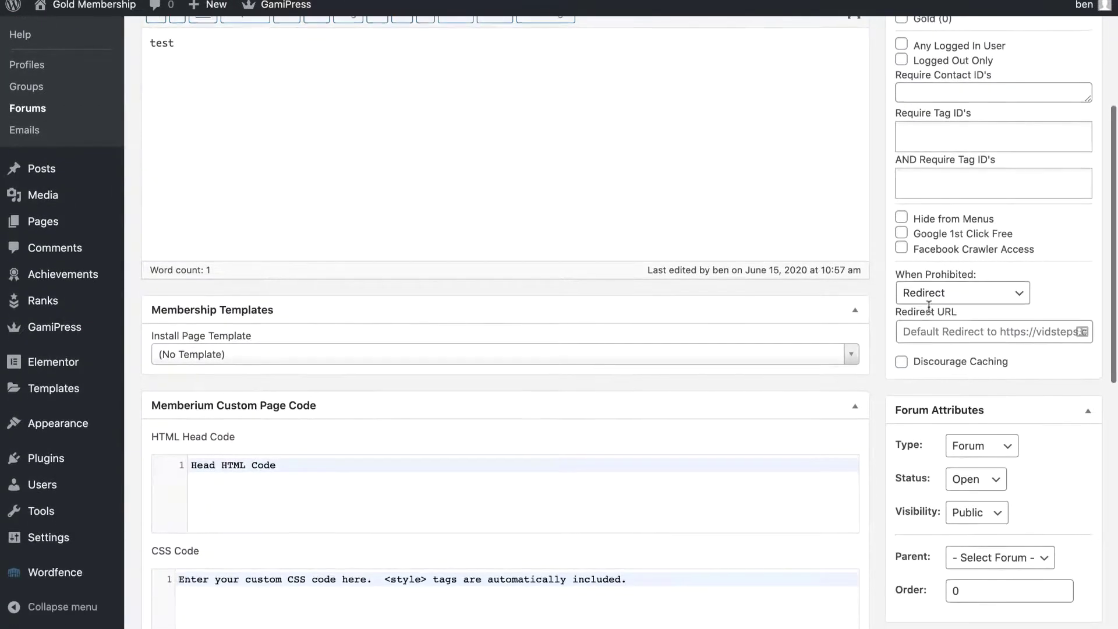
scroll(930, 313, "up", 4)
scroll(930, 314, "down", 10)
left_click(1066, 191)
scroll(869, 229, "down", 1)
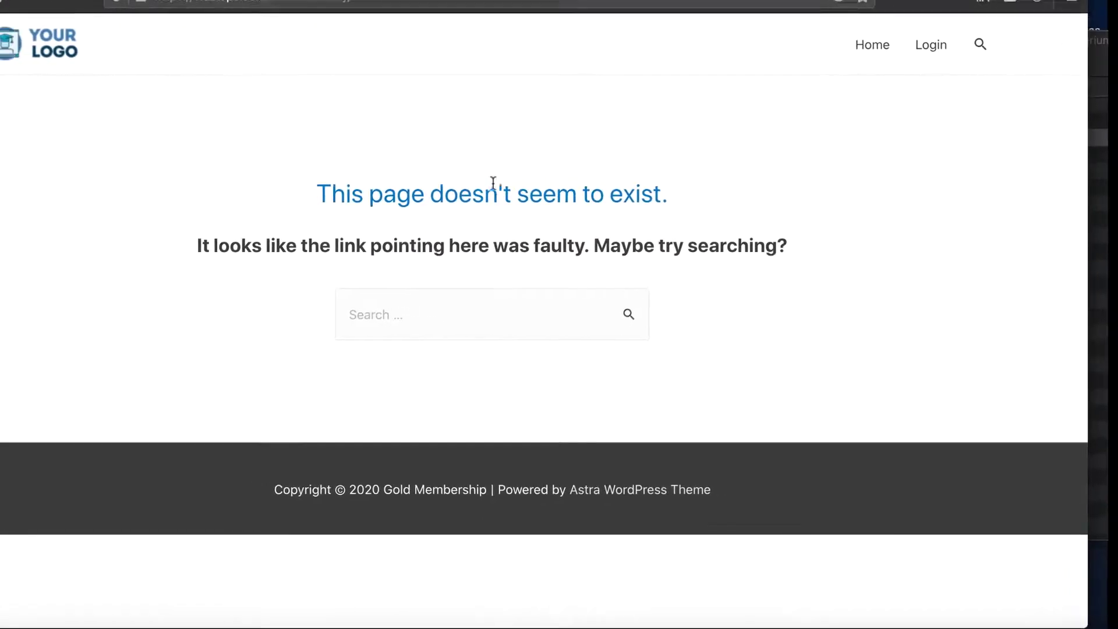
Step: Inspect the members-only part of the current page address
left_click_drag(328, 0, 437, 10)
left_click(431, 10)
left_click(282, 338)
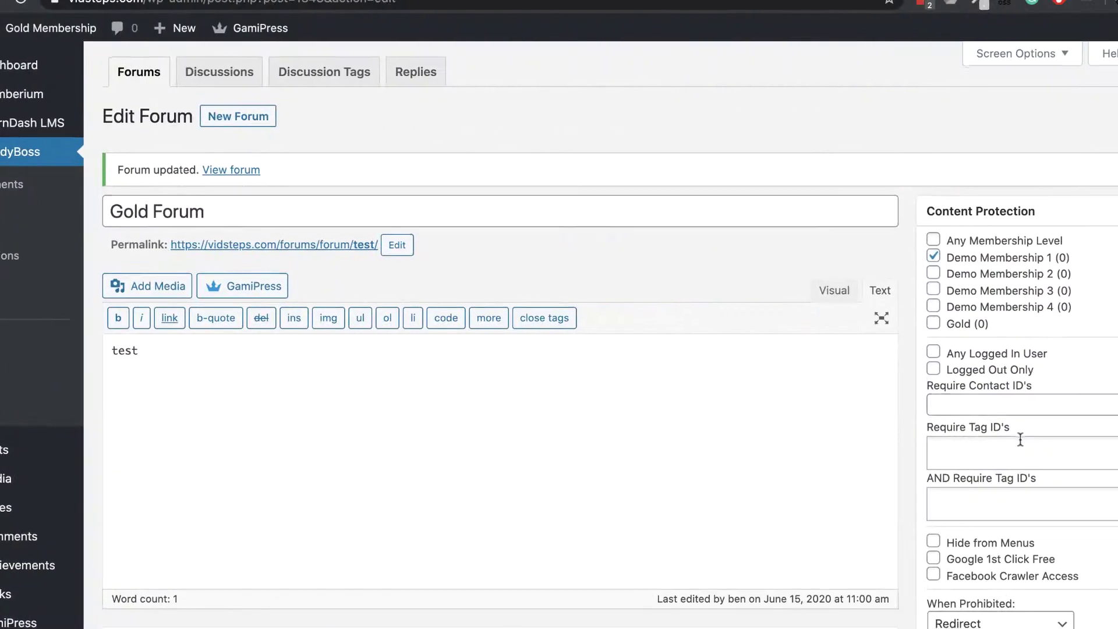
scroll(1019, 442, "down", 6)
Step: Set the Gold Forum's redirect URL to /wp-login.php, update, and view the forum
left_click(1003, 191)
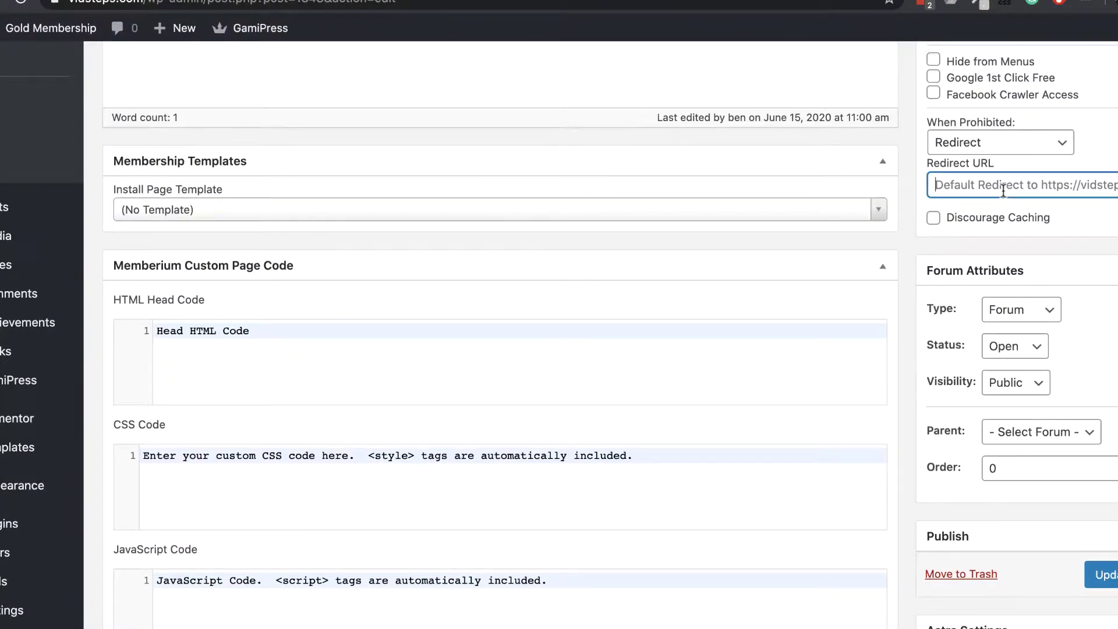
type("/wp-login.p")
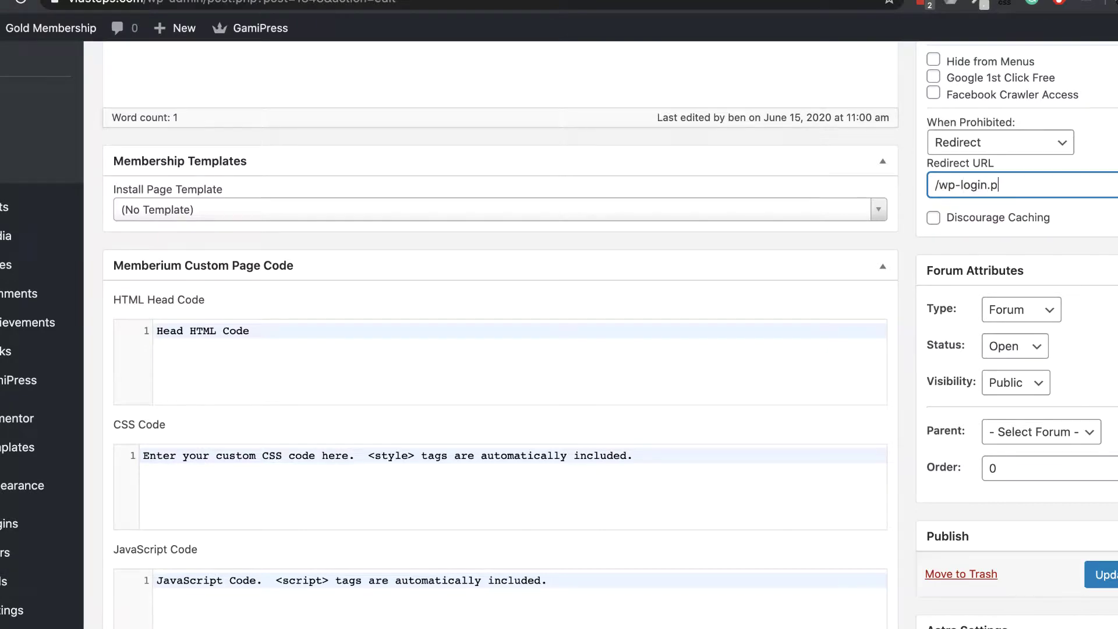
type("hp")
key("Return")
left_click(315, 208)
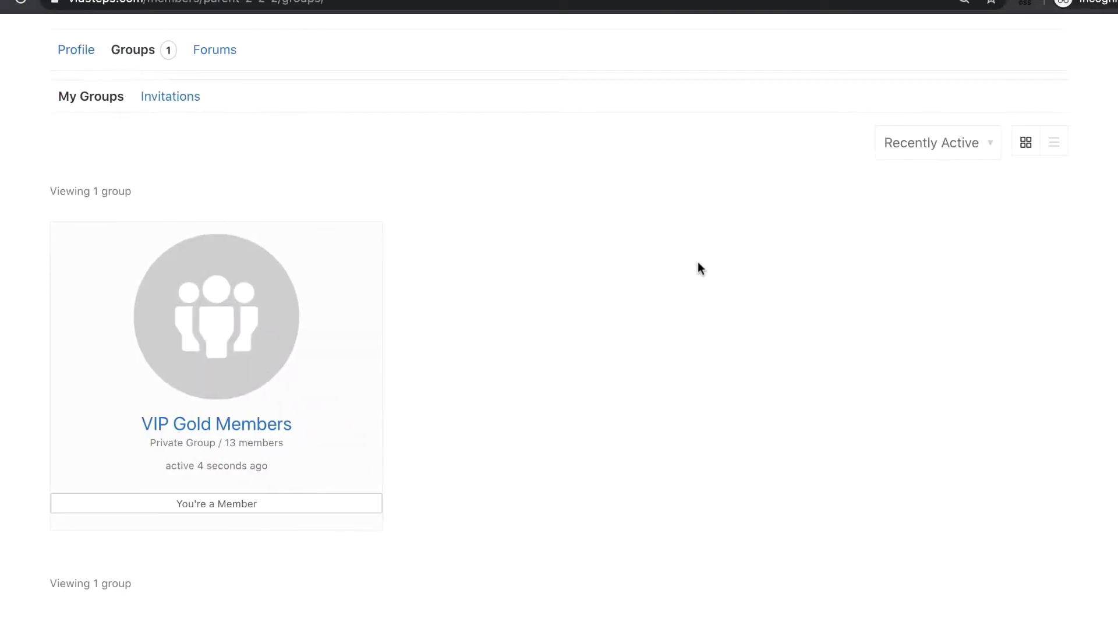
Step: Check the member's empty Forums tab, then load the Gold Forum by pasting its URL
scroll(699, 264, "up", 5)
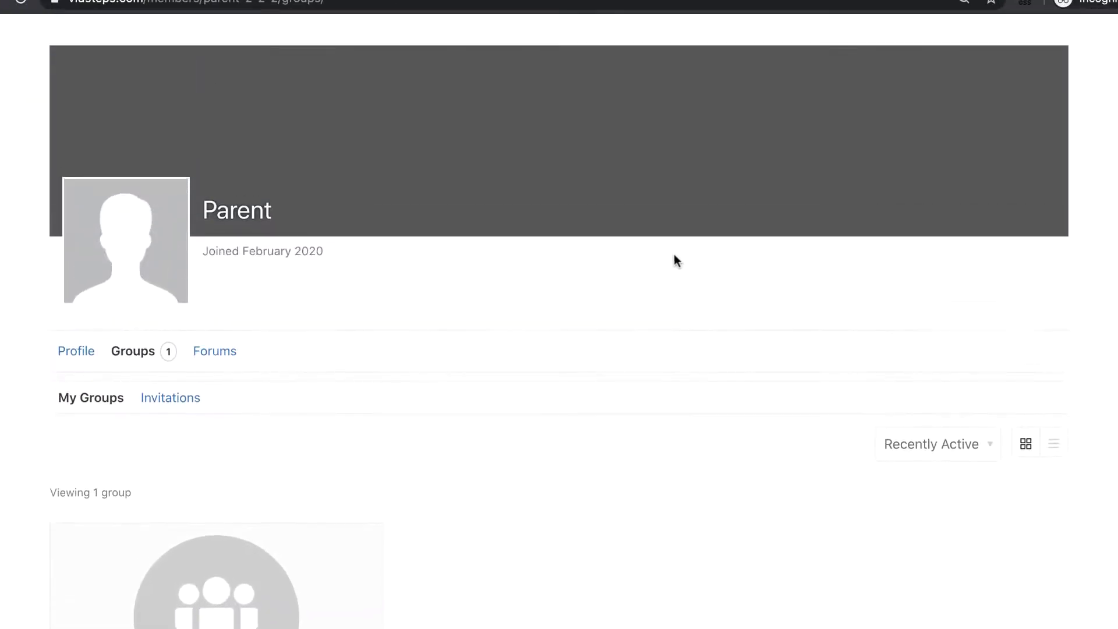
left_click(211, 356)
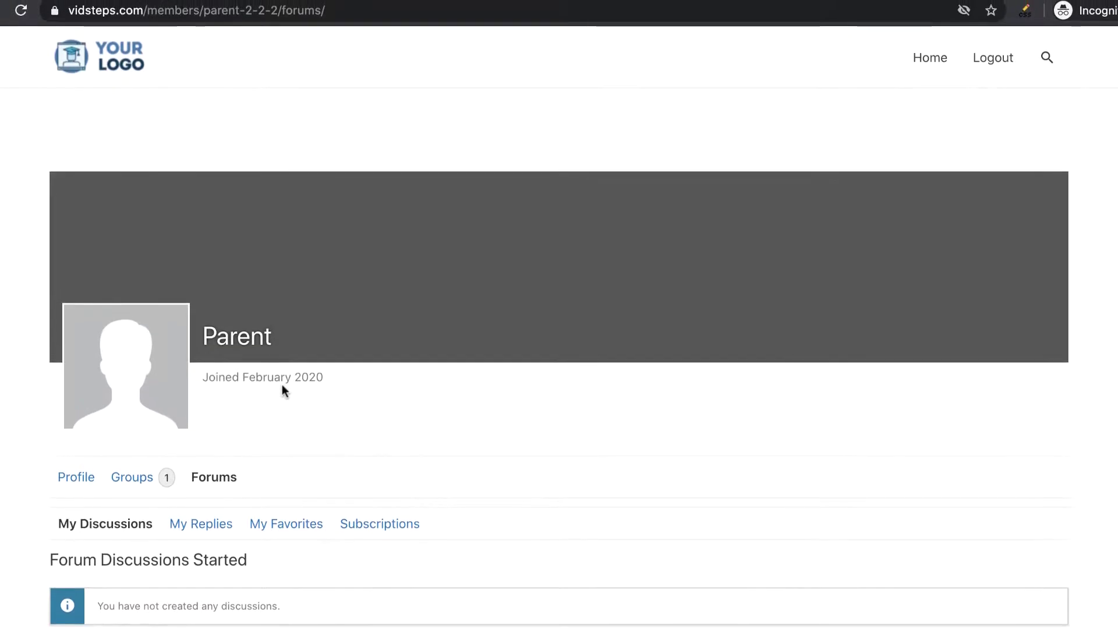
left_click(279, 11)
type("https://vidsteps.com/forums/forum/test/")
key("Return")
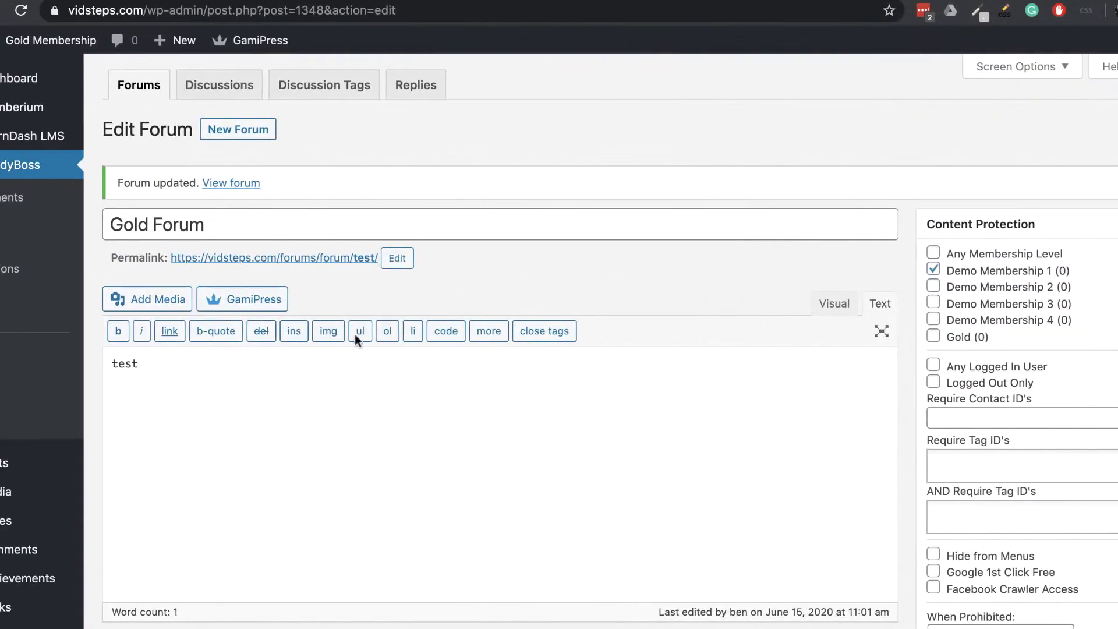
Step: Tick Any Logged In User and Demo Memberships 1, 2 and 3 under Content Protection
scroll(1064, 389, "down", 2)
left_click_drag(1014, 558, 900, 560)
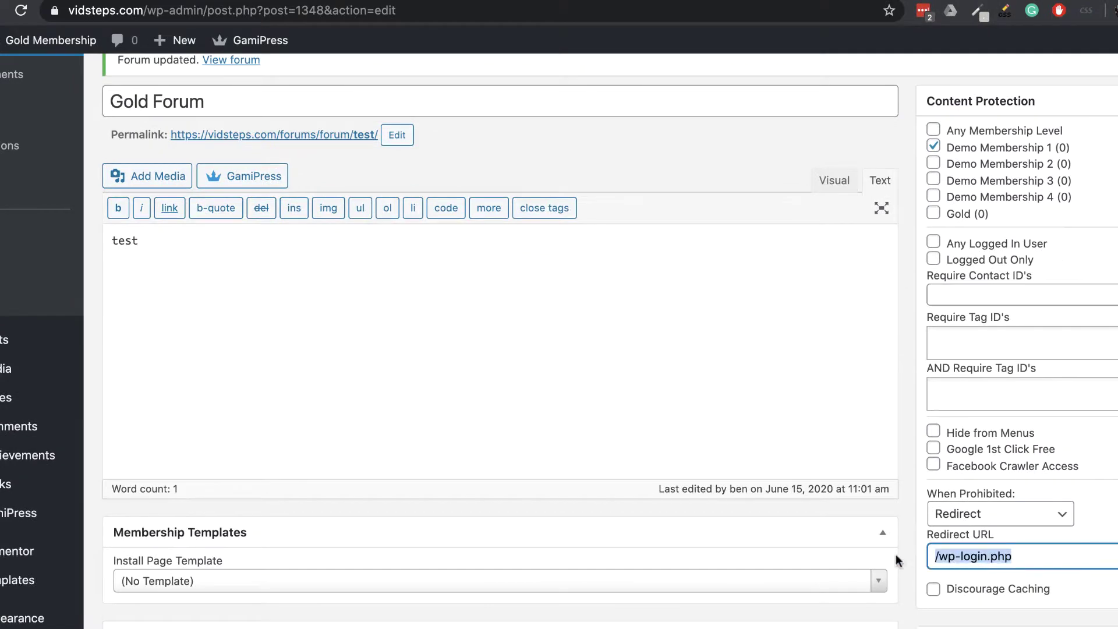
left_click(933, 243)
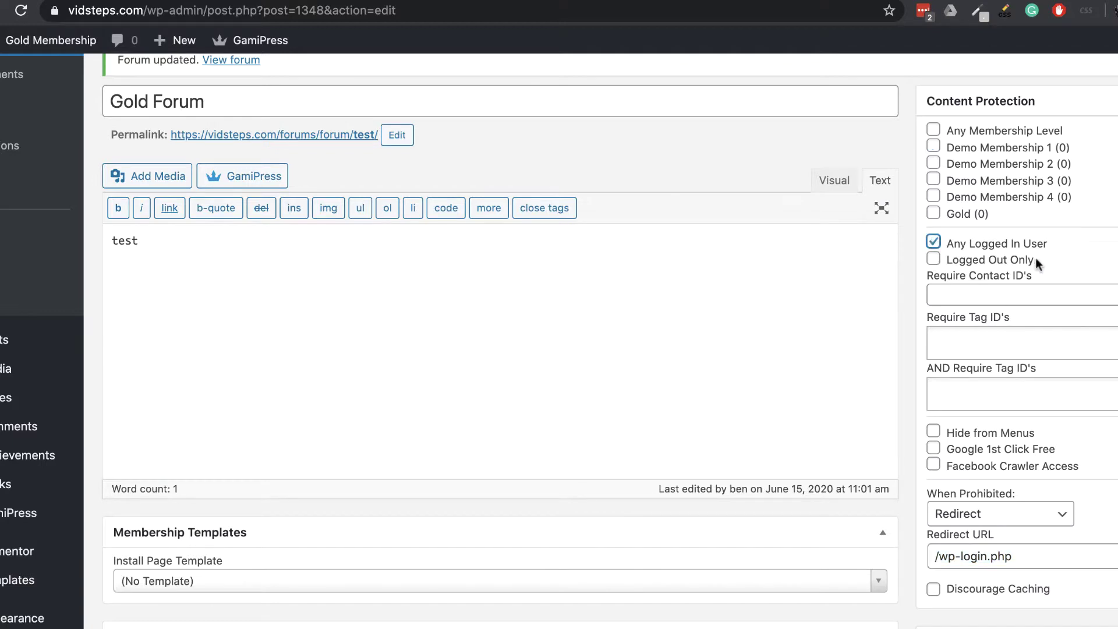
left_click(934, 147)
left_click(934, 164)
left_click(932, 180)
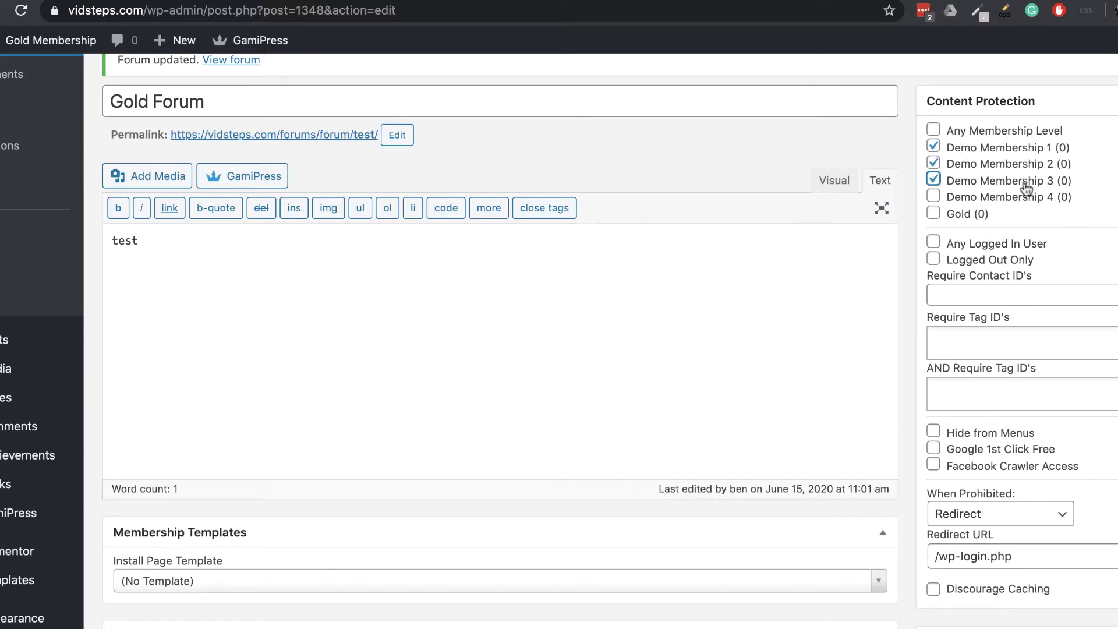
Step: Uncheck Demo Memberships 1–3 and try the Require Tag ID's and Contact ID's fields
left_click(934, 147)
left_click(933, 165)
left_click(934, 180)
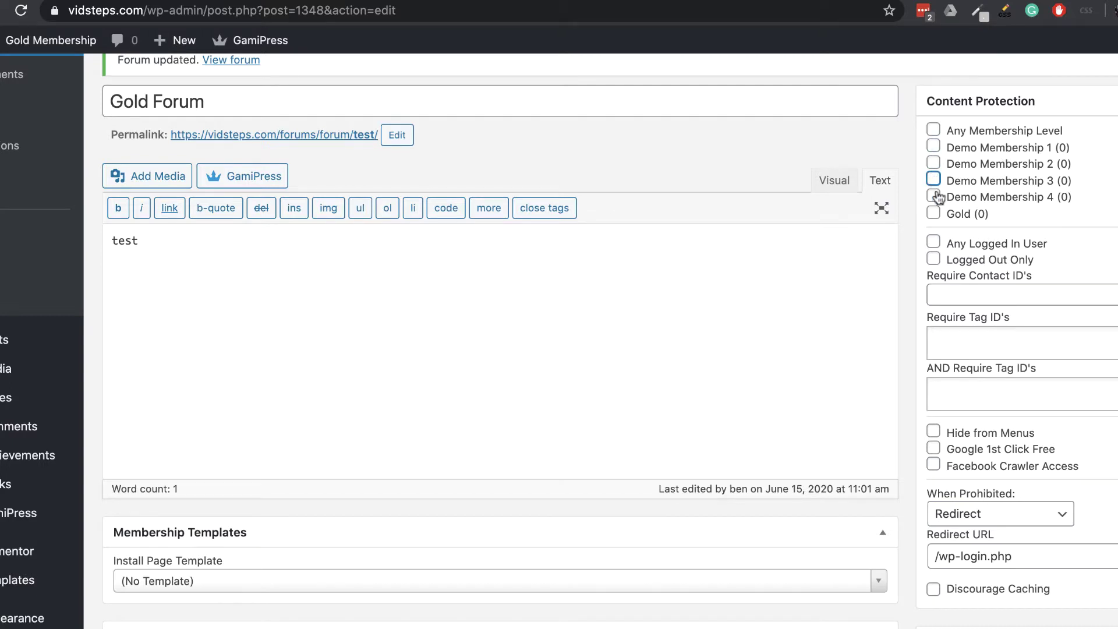
left_click(971, 347)
left_click(958, 296)
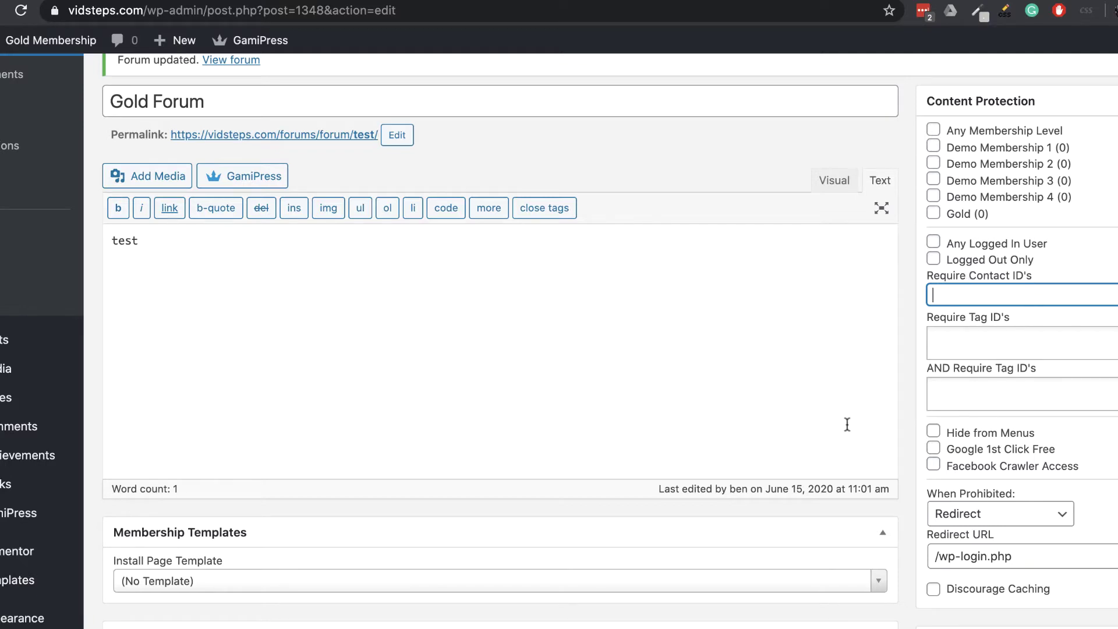
scroll(847, 425, "up", 3)
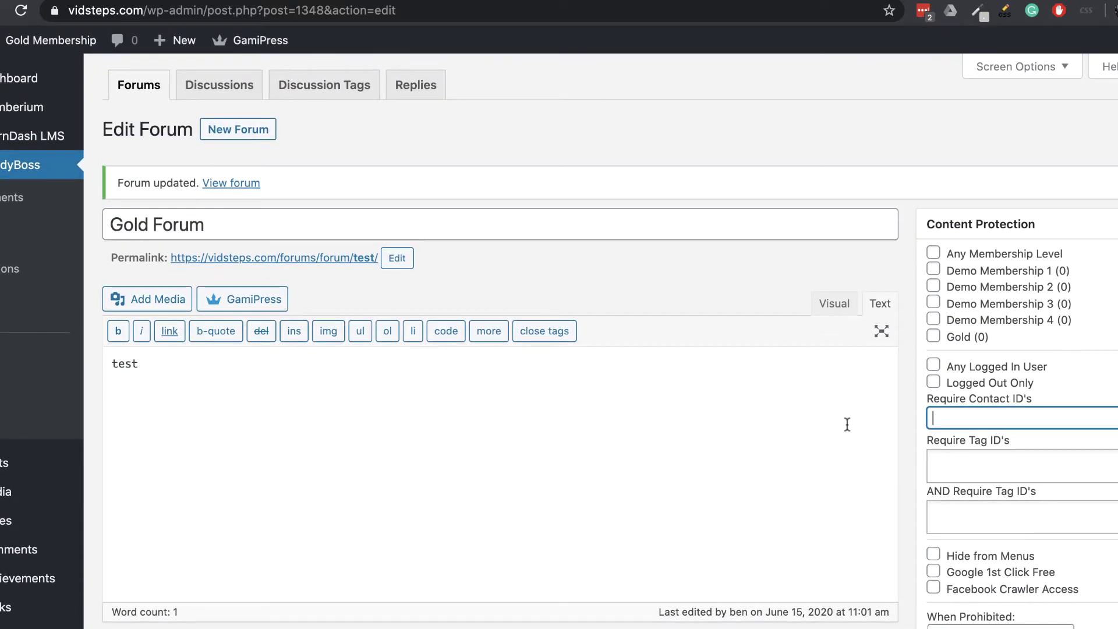